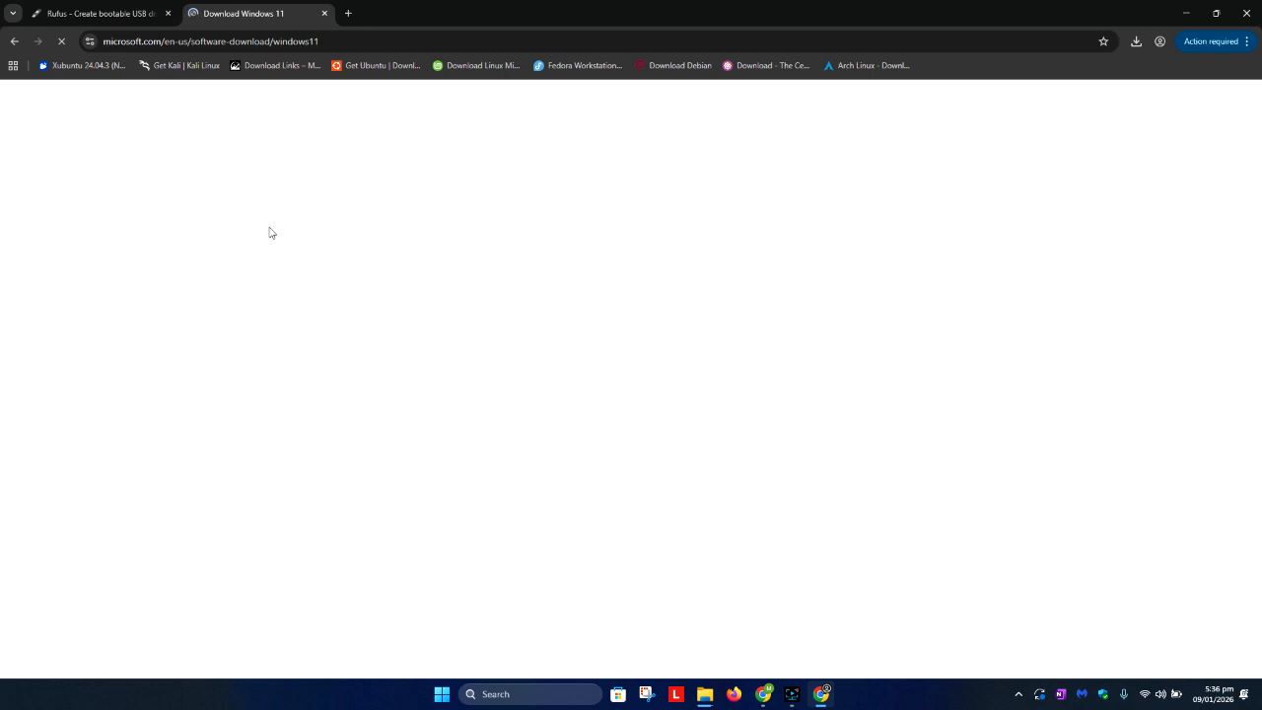
# Step: Check the site's list of other countries/regions and return to the Windows 11 download page
pyautogui.scroll(-8, 271, 227)
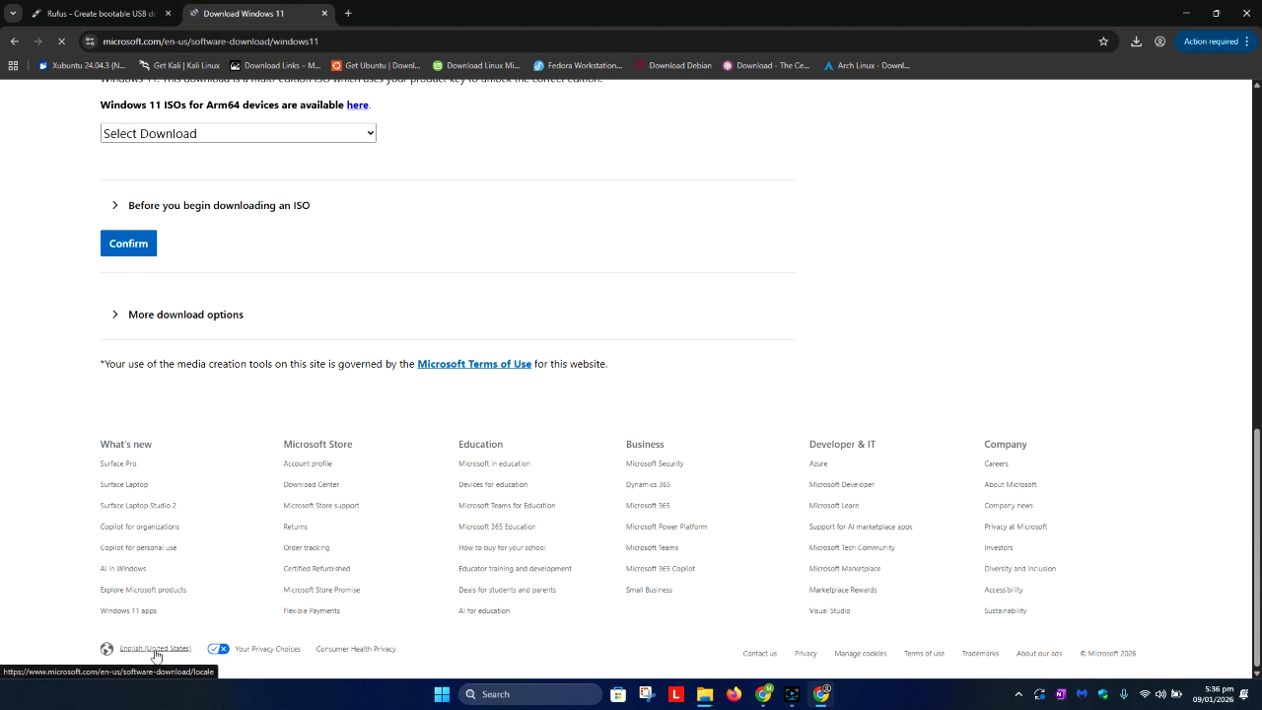
pyautogui.click(155, 654)
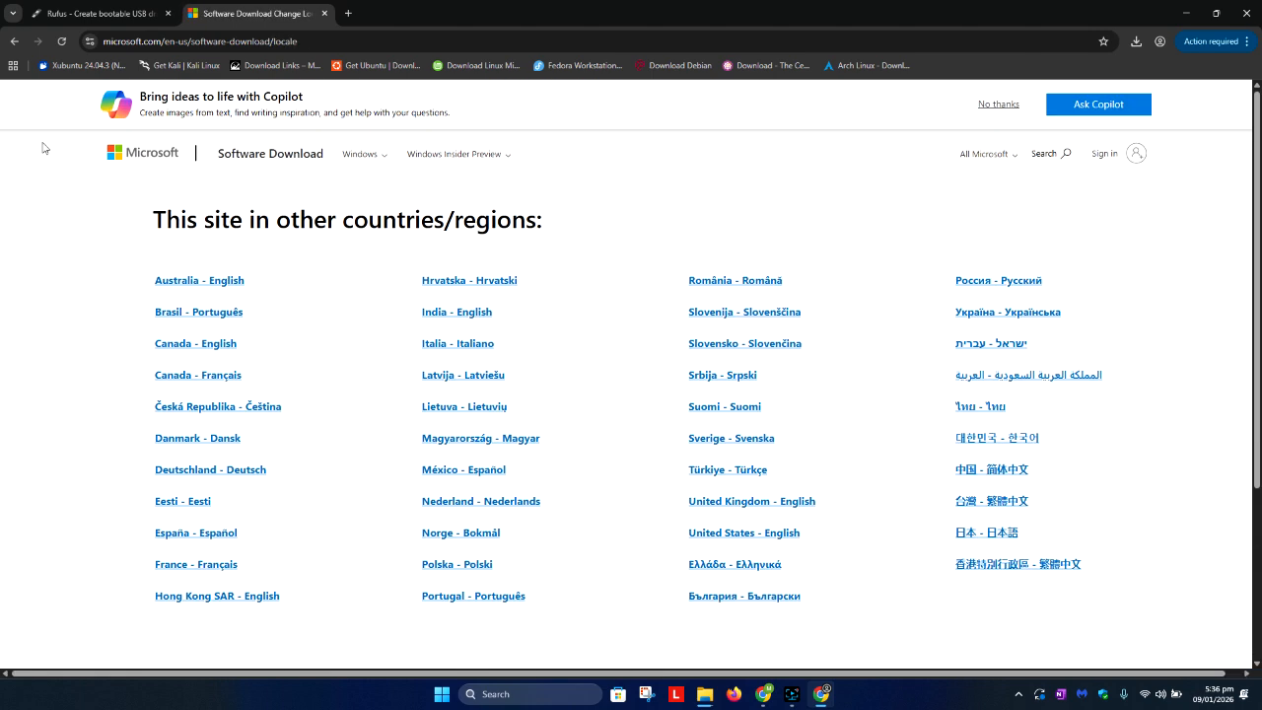
pyautogui.click(14, 41)
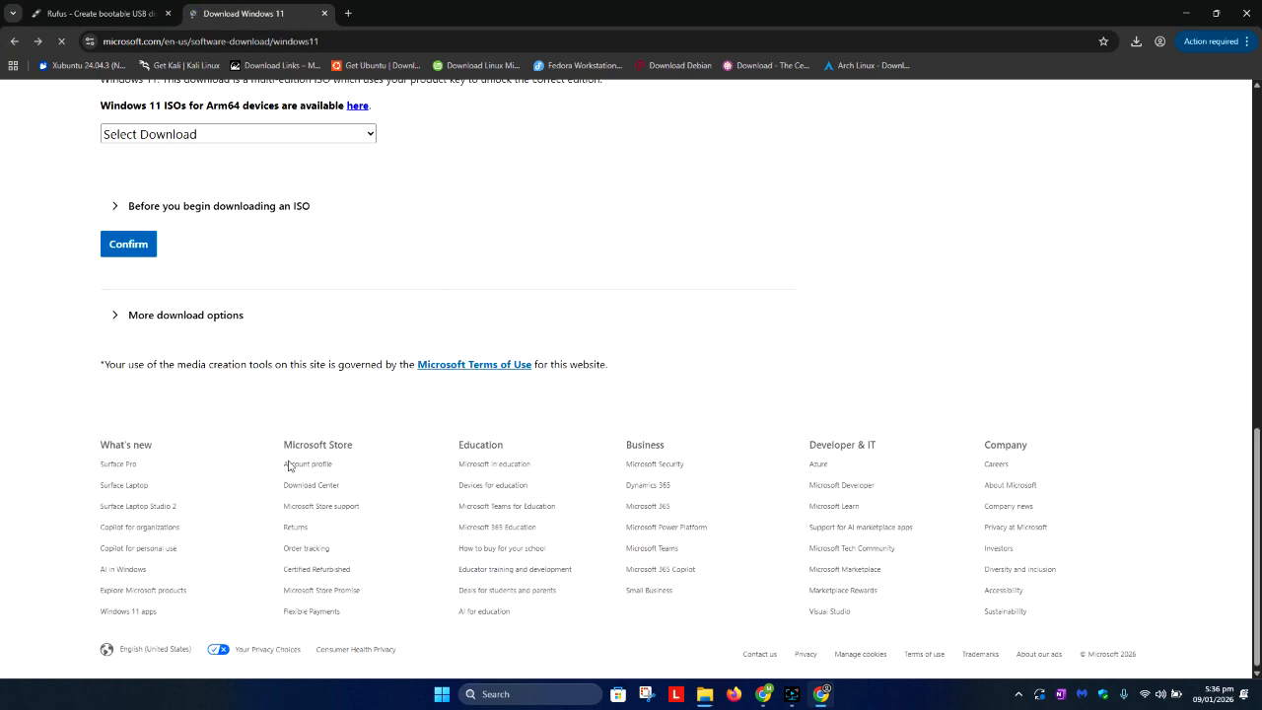
# Step: Choose Windows 11 (multi-edition ISO for x64 devices) as the disk image to download and confirm it
pyautogui.scroll(2, 285, 443)
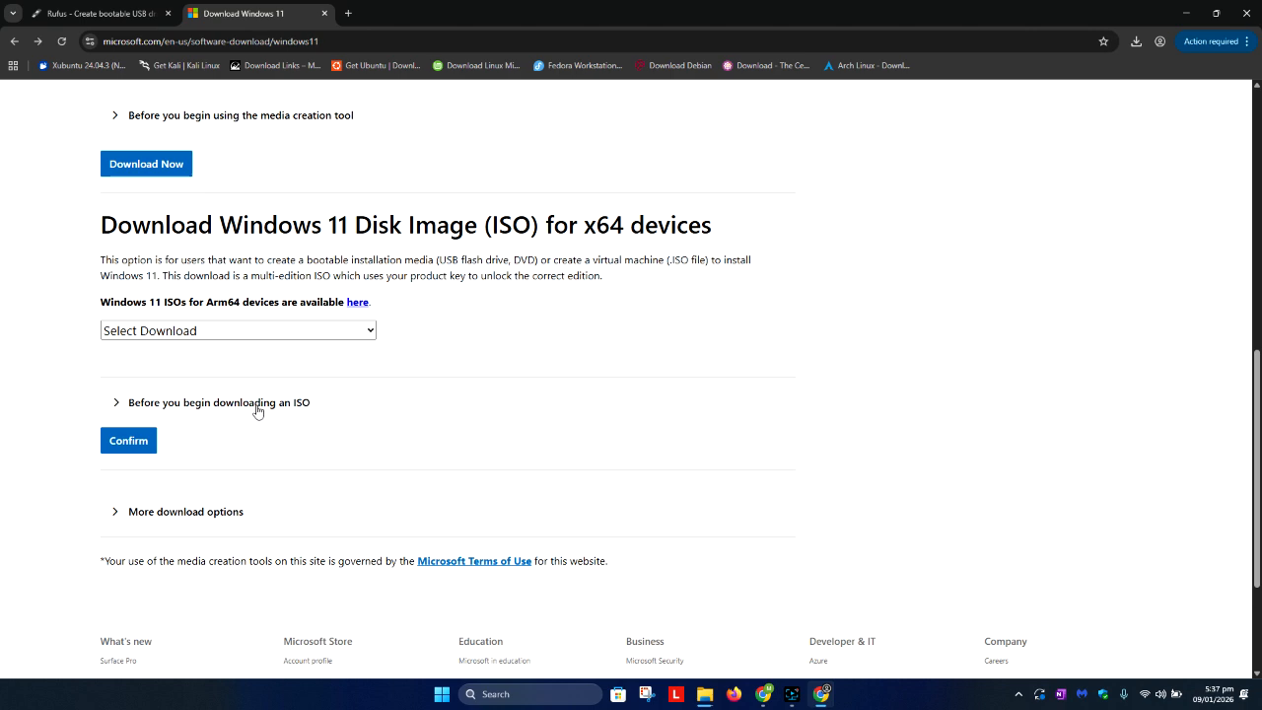
pyautogui.click(235, 330)
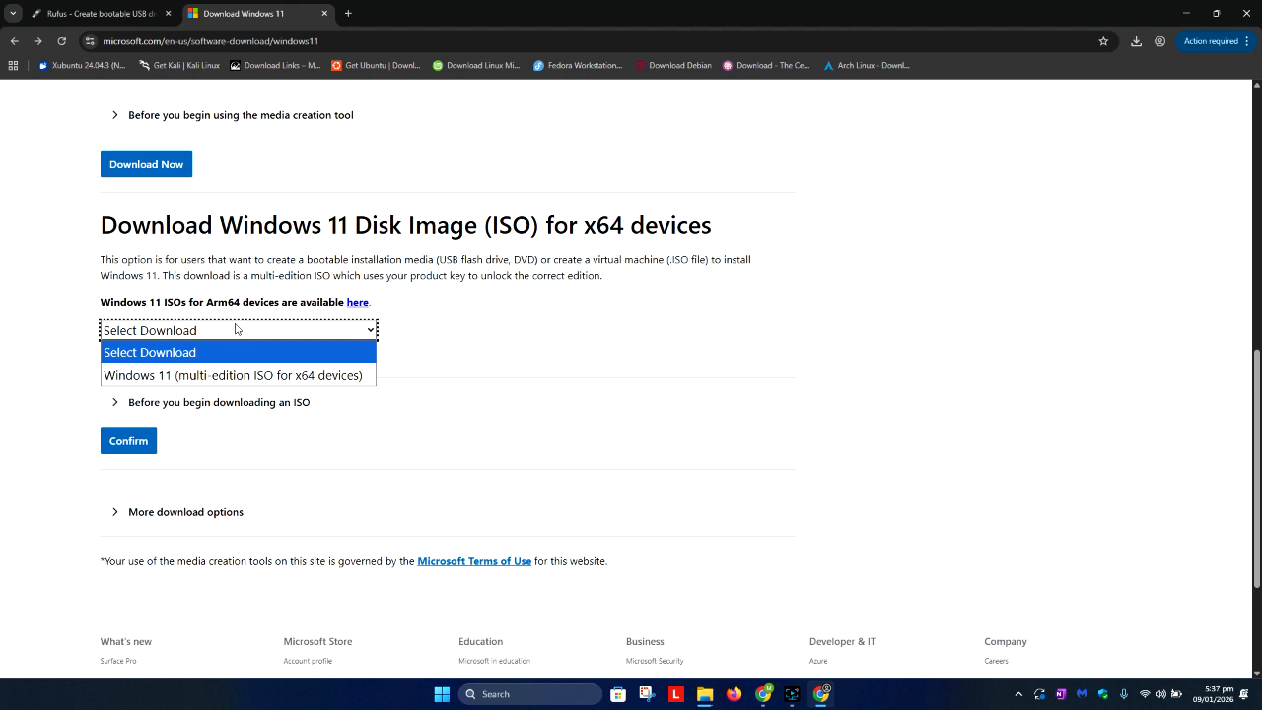
pyautogui.click(343, 377)
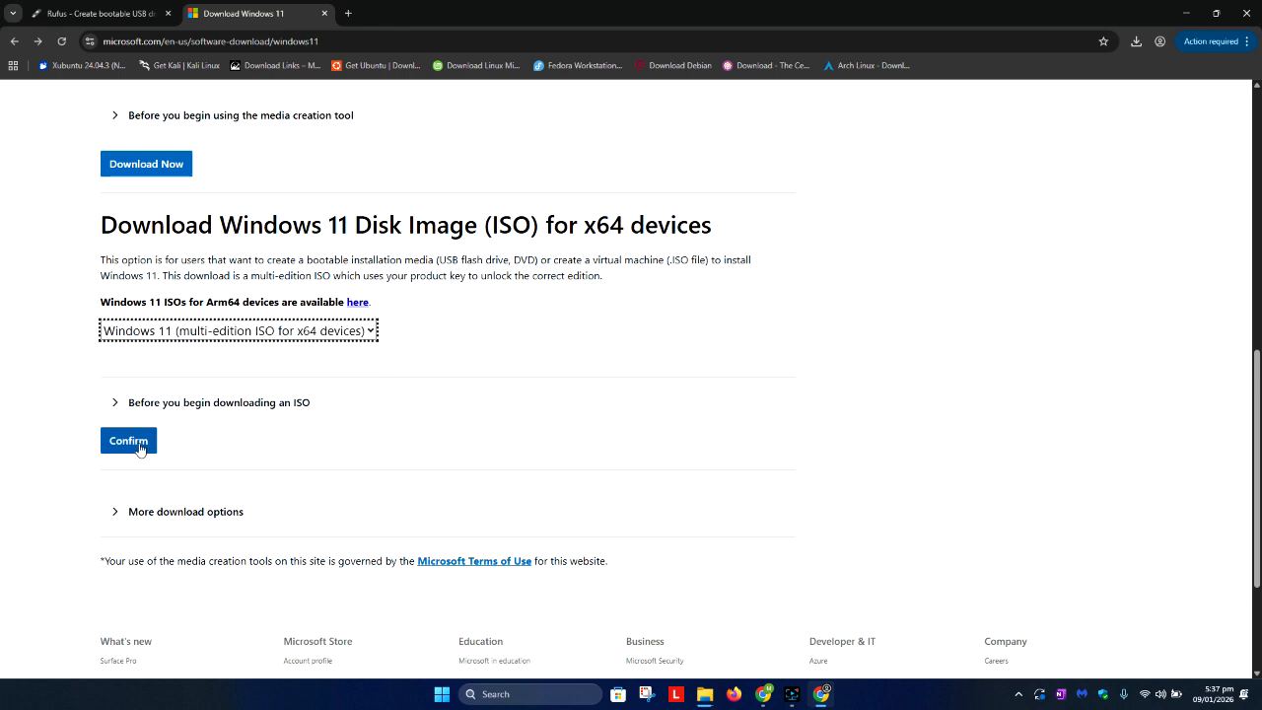
pyautogui.click(140, 448)
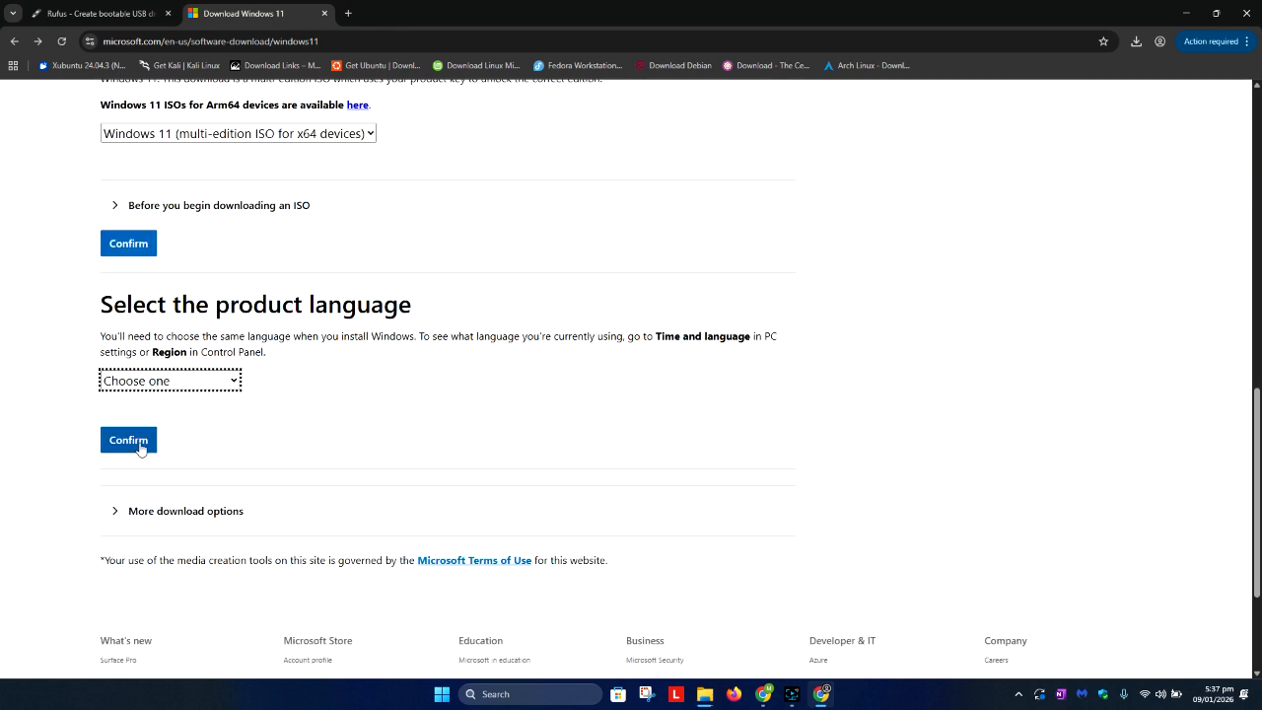
# Step: Set the product language to English (United States) and confirm it
pyautogui.click(194, 385)
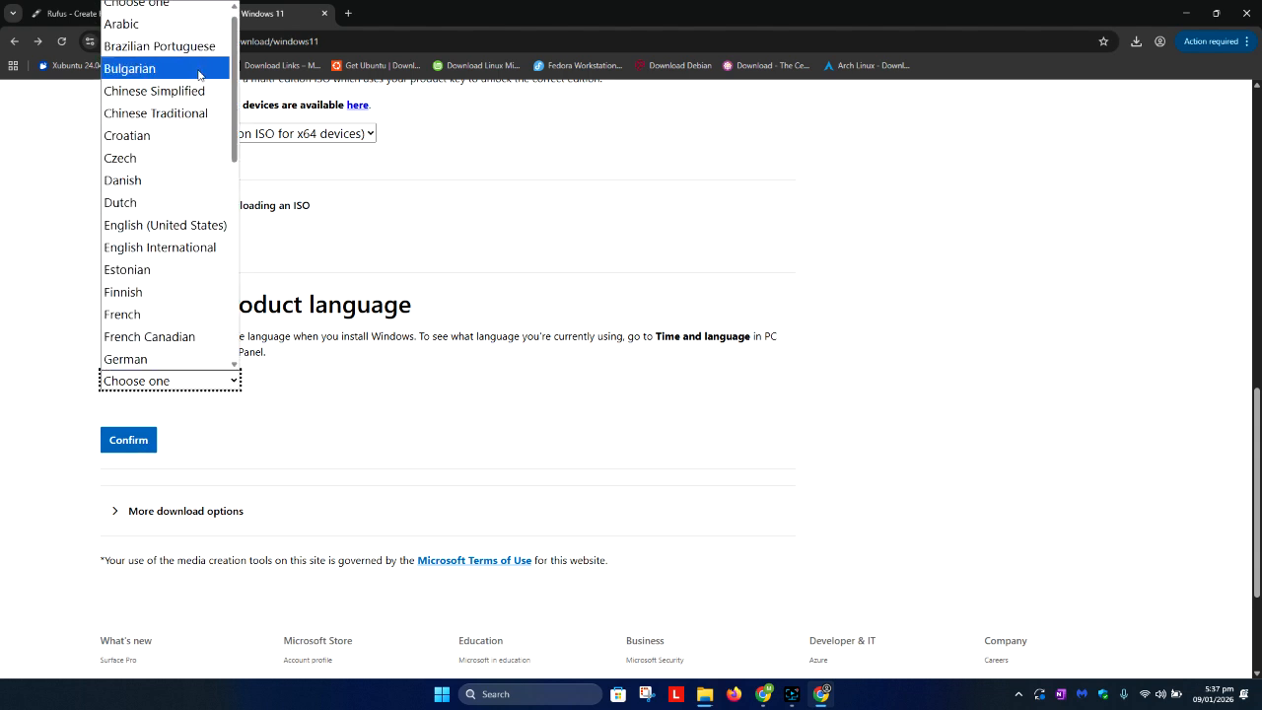
pyautogui.click(193, 238)
pyautogui.click(125, 441)
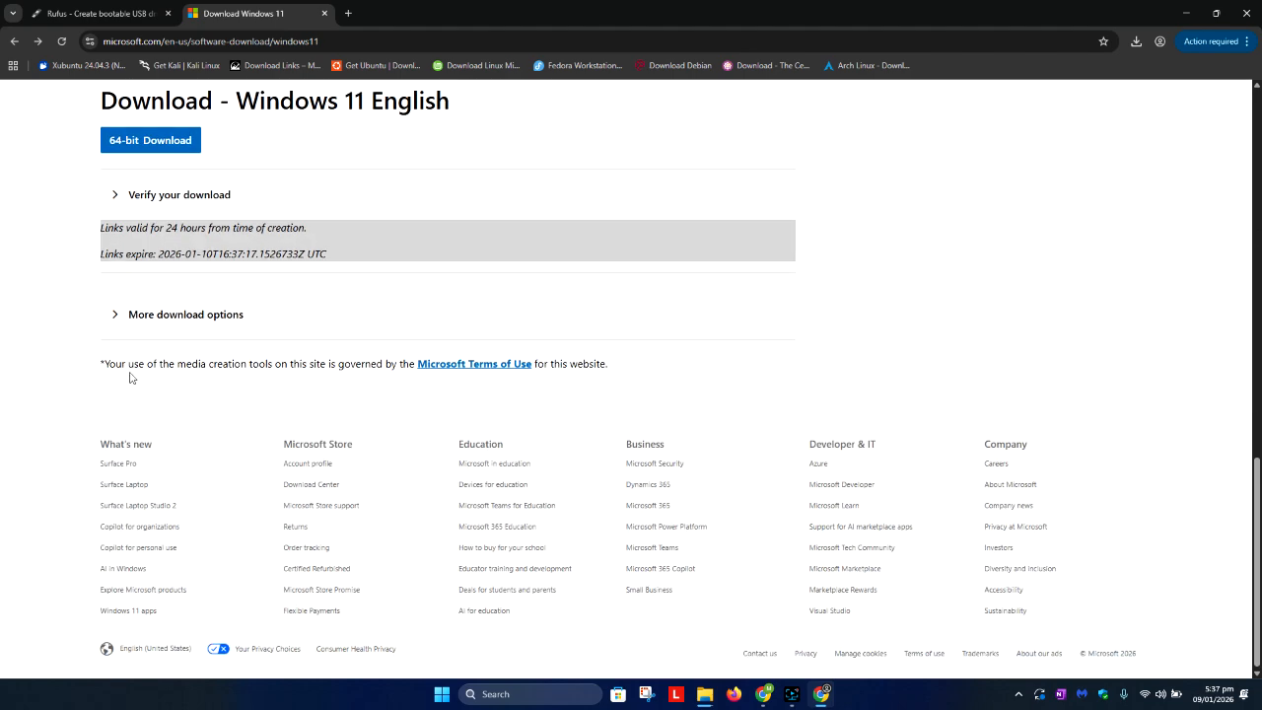
# Step: Start the 64-bit Windows 11 English ISO download and show its progress in the recent downloads
pyautogui.scroll(1, 129, 378)
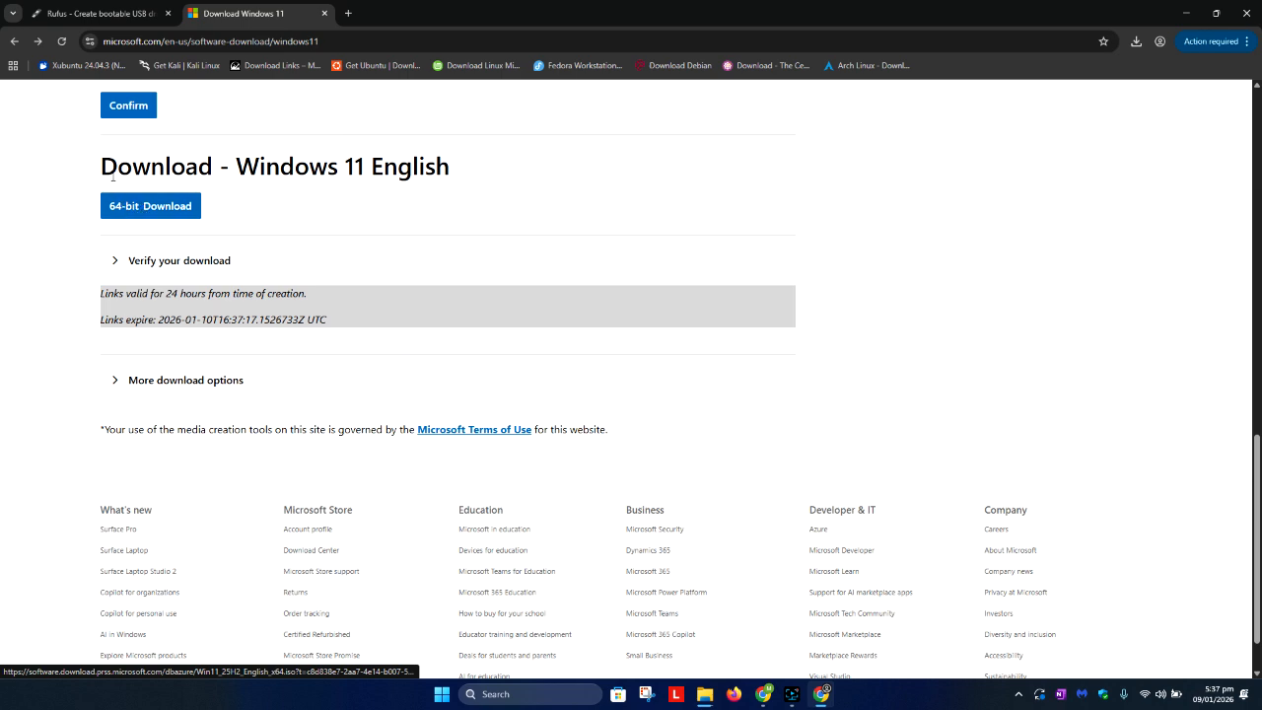
pyautogui.click(135, 213)
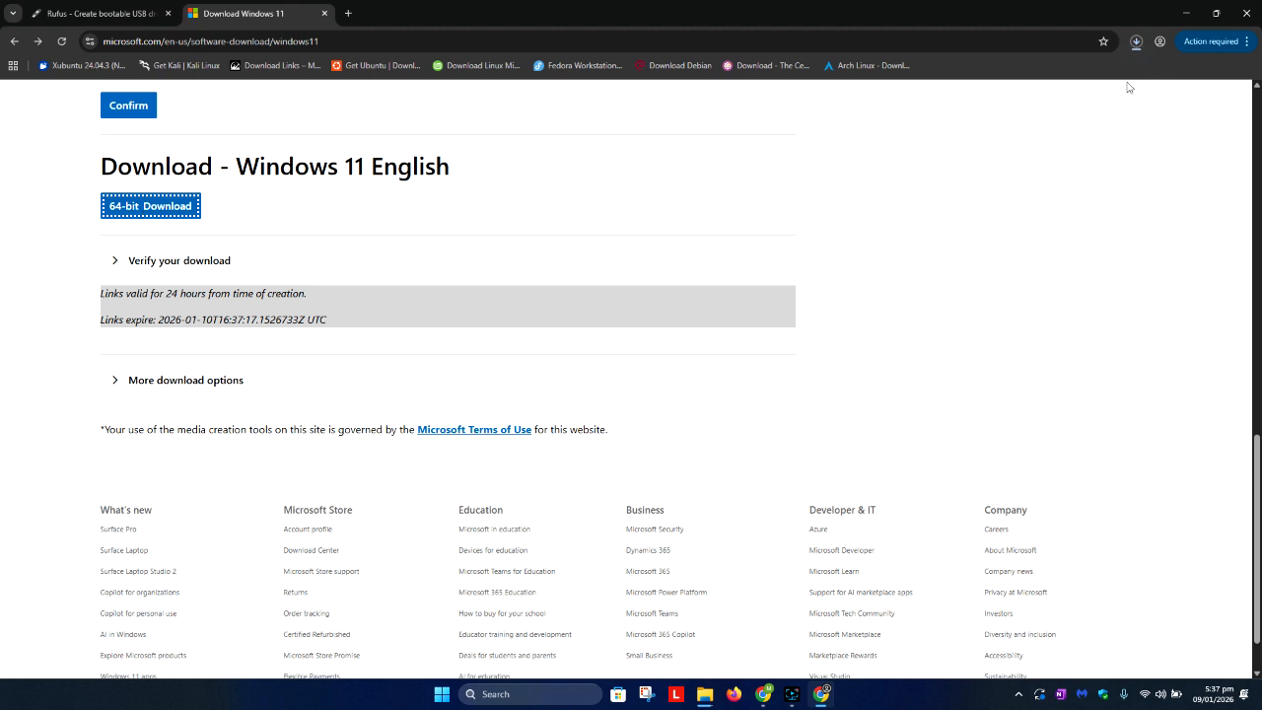
pyautogui.click(1135, 41)
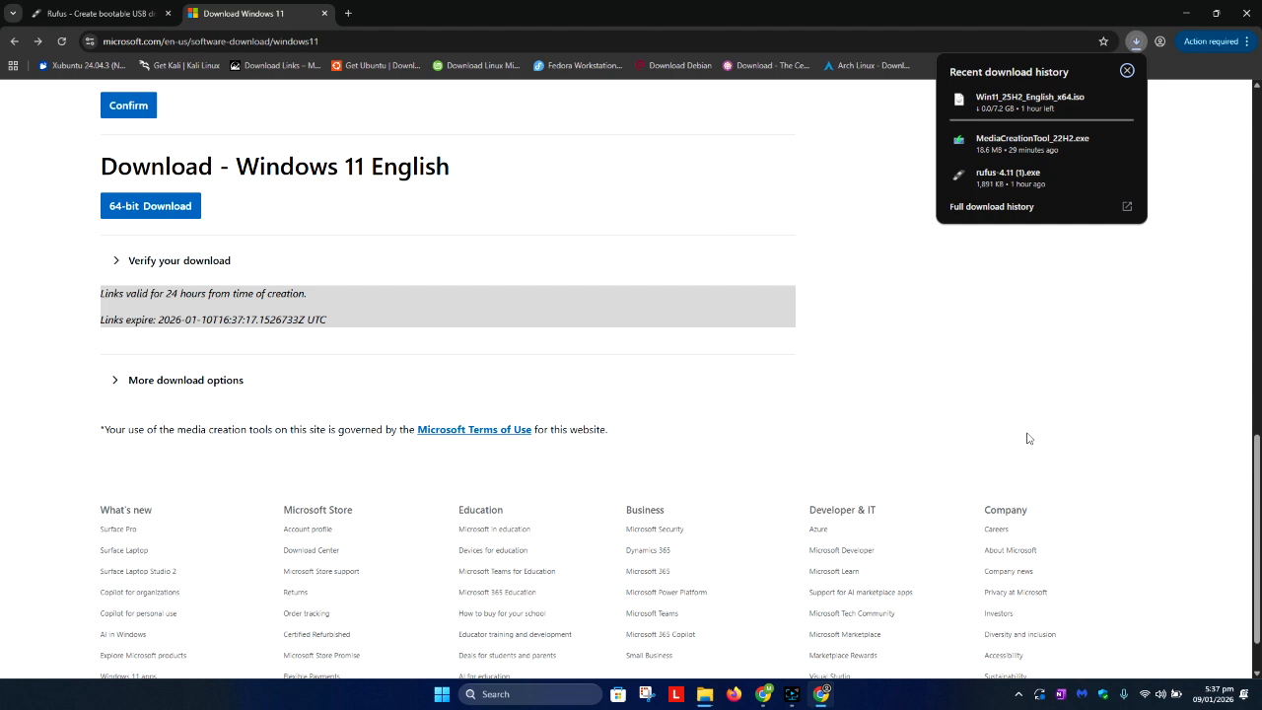
pyautogui.click(792, 694)
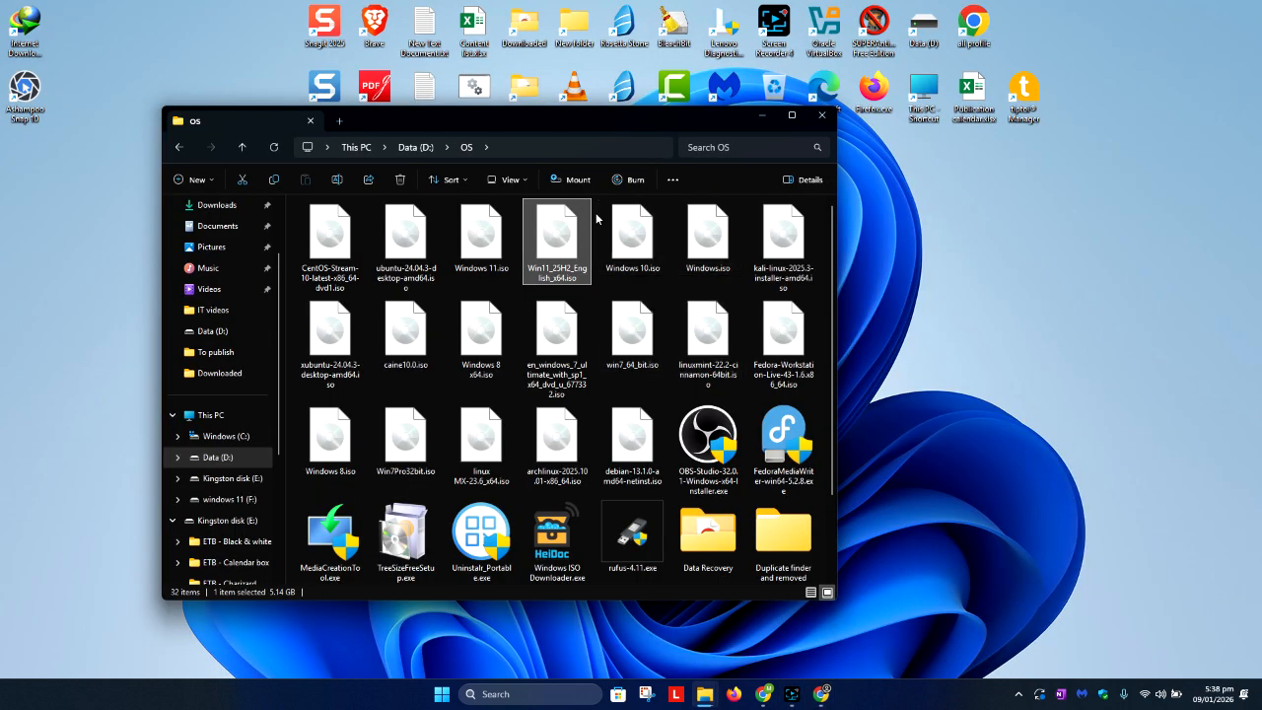
# Step: Open Win11_25H2_English_x64.iso from the OS folder on drive D to view the files inside the image
pyautogui.doubleClick(568, 258)
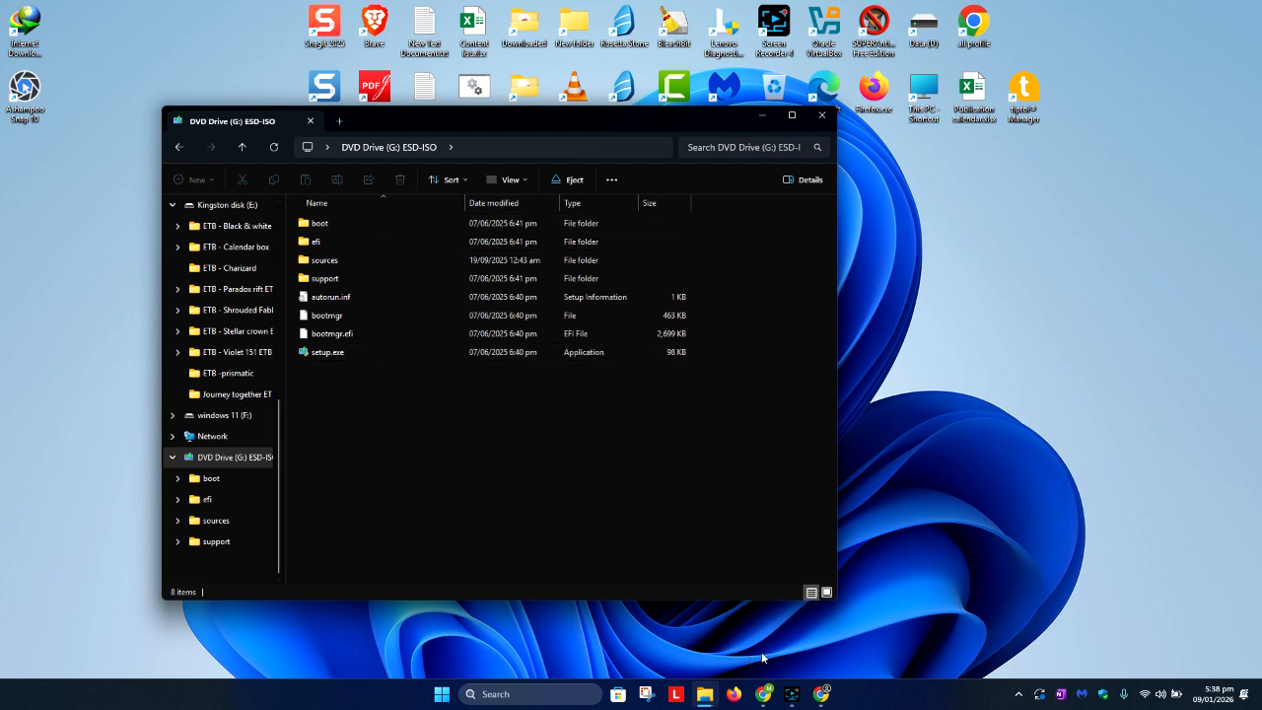
pyautogui.click(792, 694)
pyautogui.click(1065, 454)
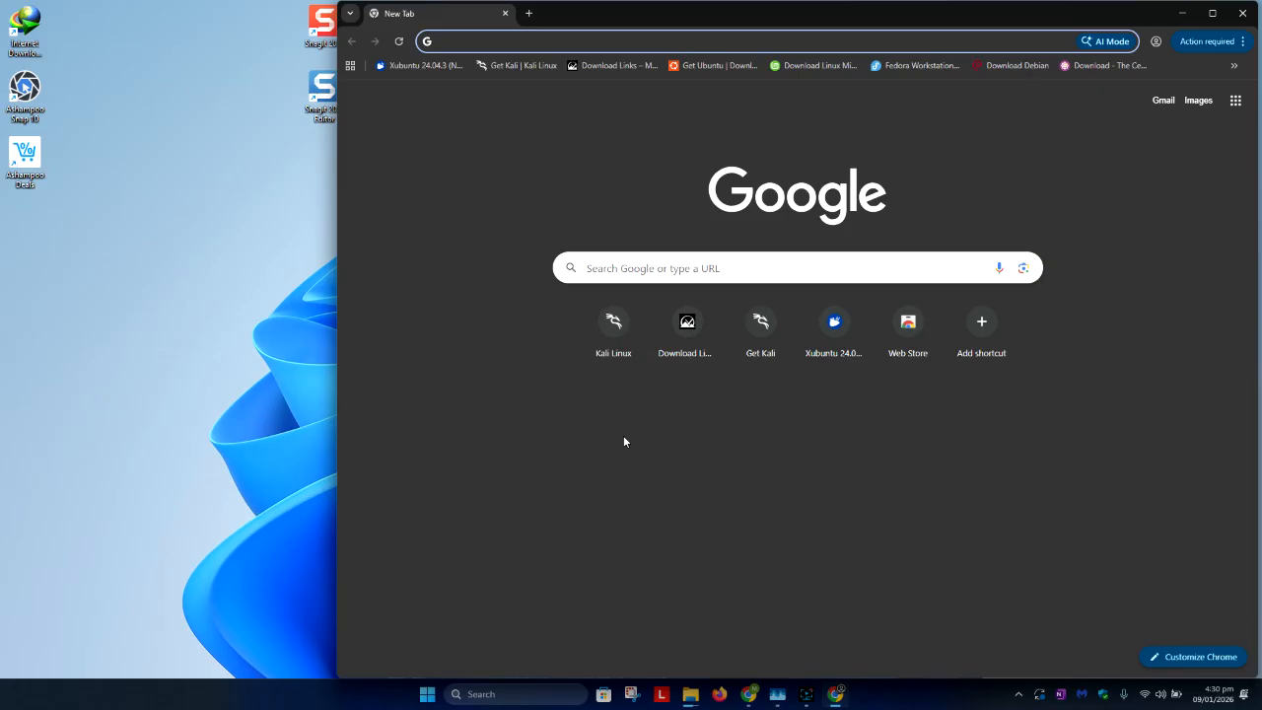
# Step: Maximize the browser window and search the web for "rufus"
pyautogui.click(1212, 13)
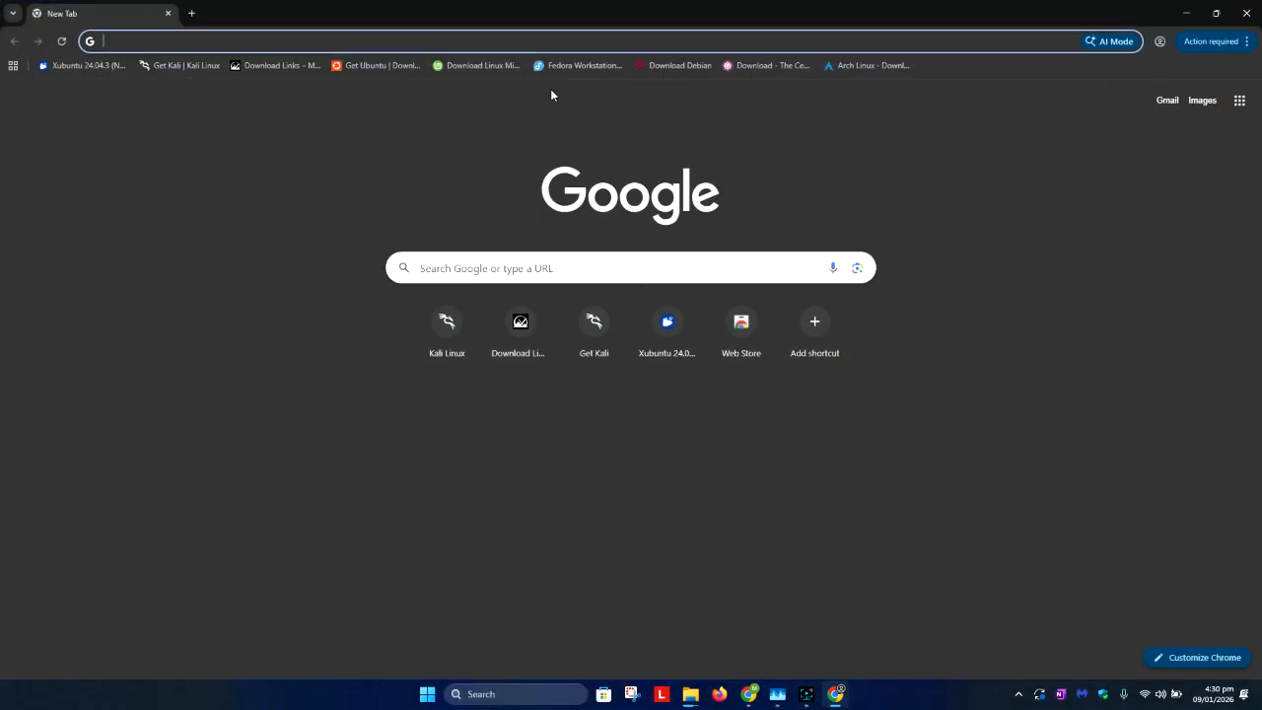
pyautogui.write('rufus')
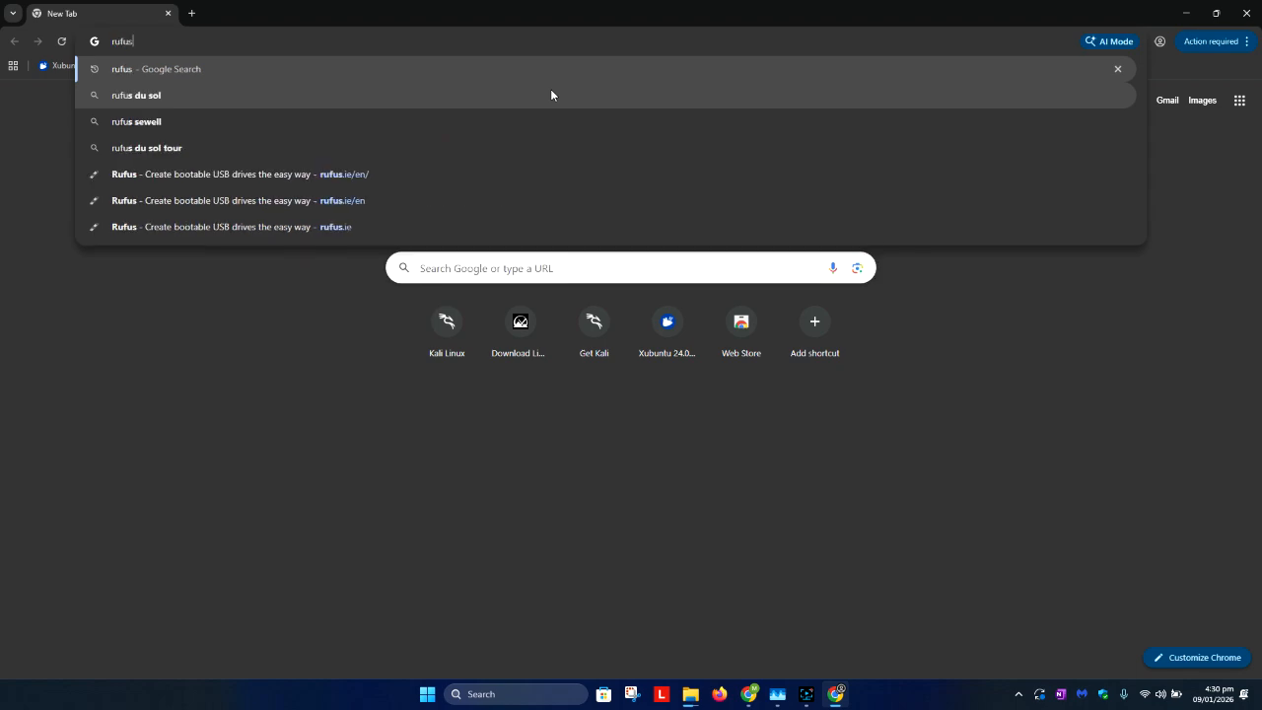
pyautogui.press('Return')
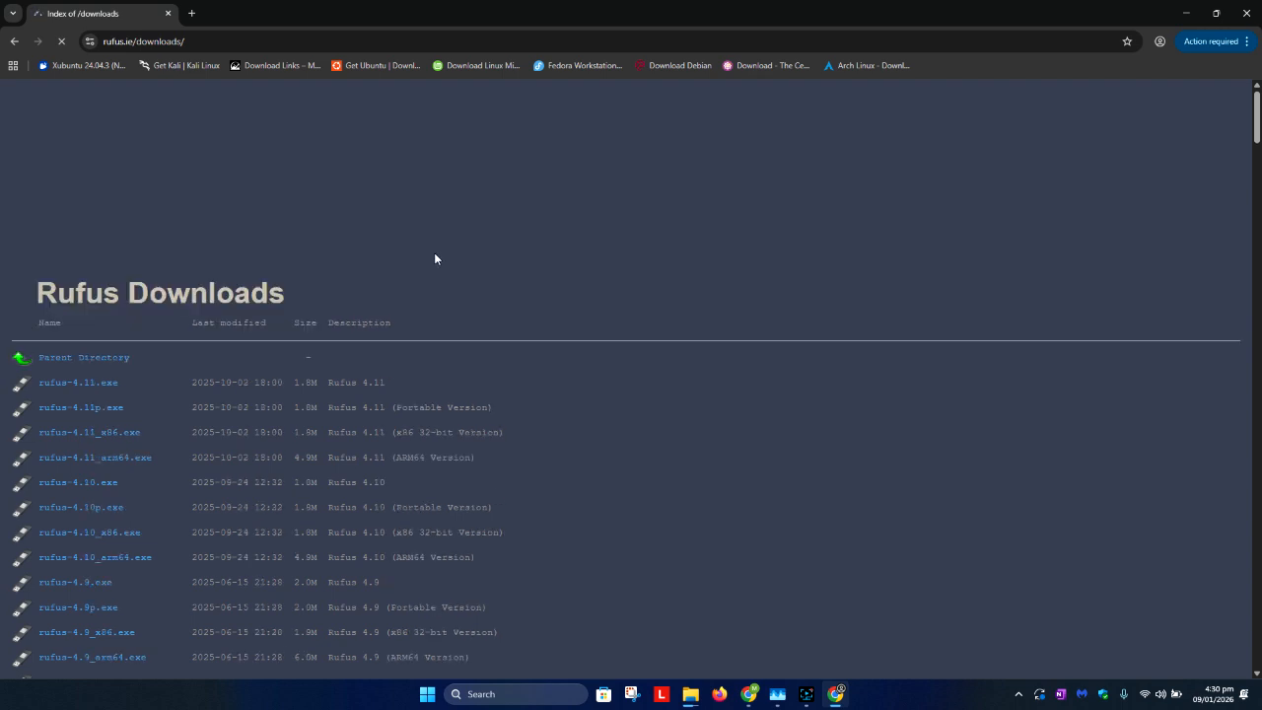
# Step: Examine the Rufus Downloads page for the available releases, including older versions
pyautogui.scroll(-2, 434, 259)
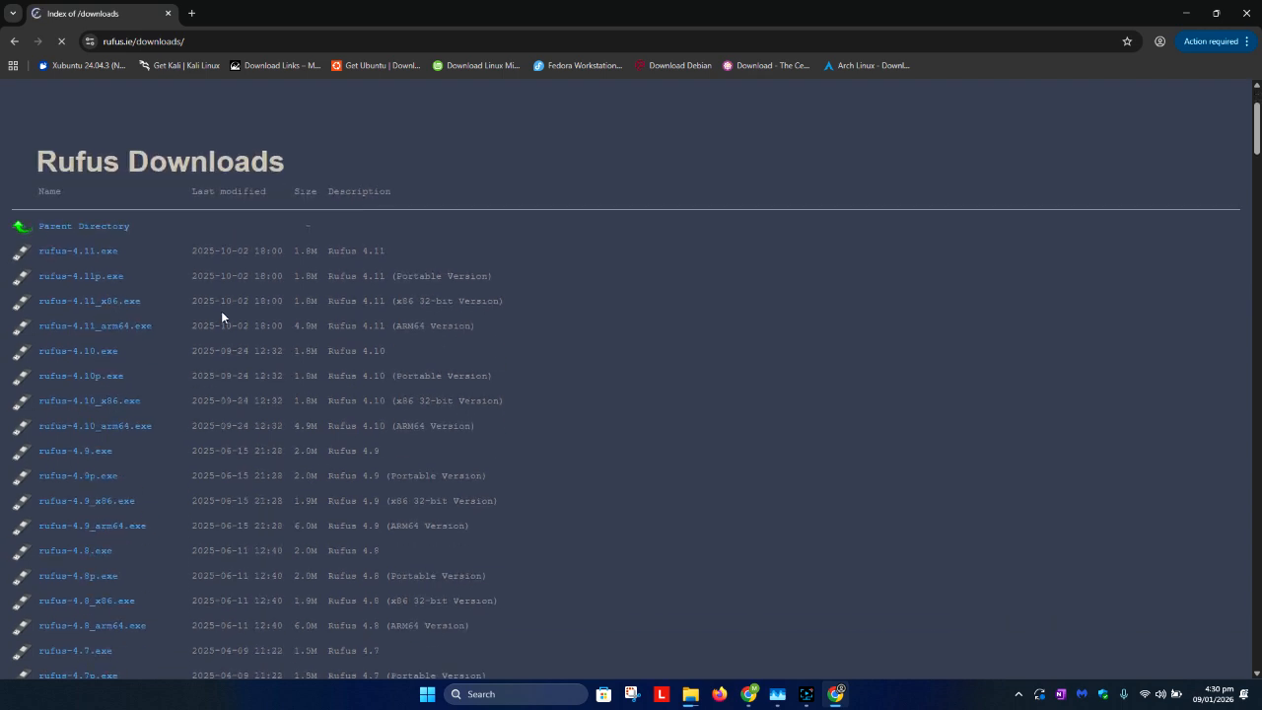
pyautogui.scroll(-2, 221, 316)
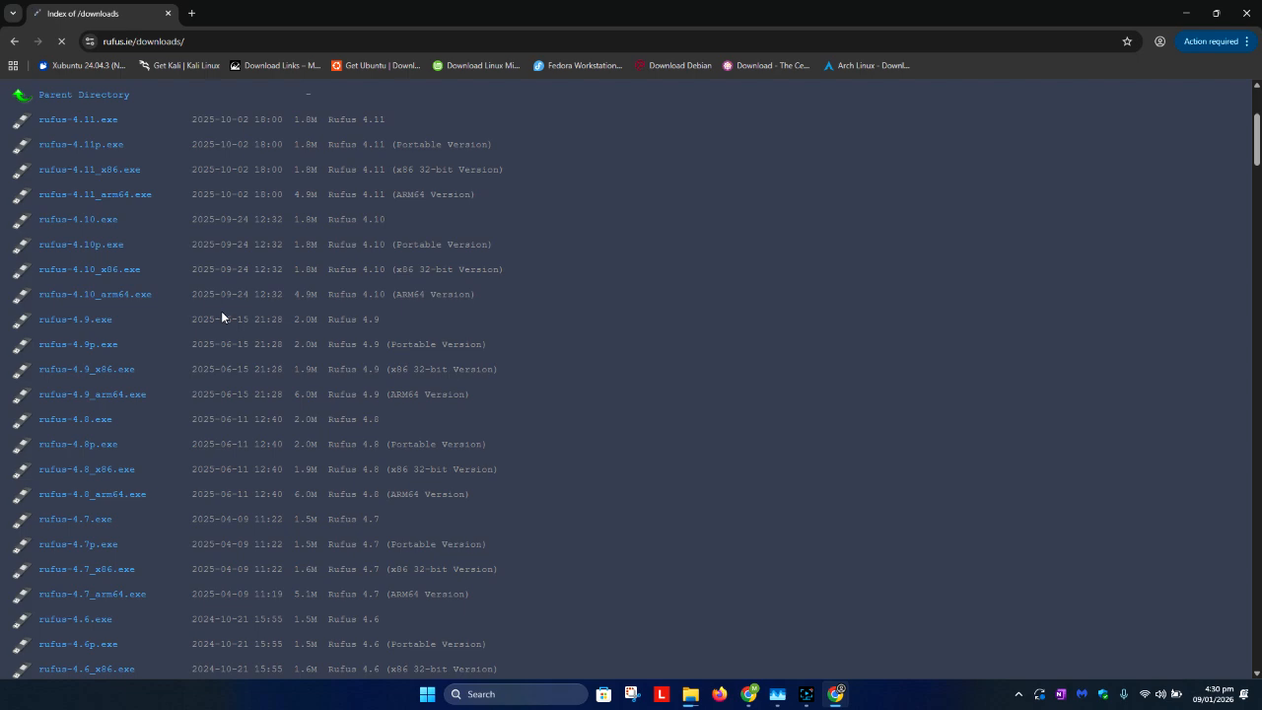
pyautogui.scroll(1, 150, 286)
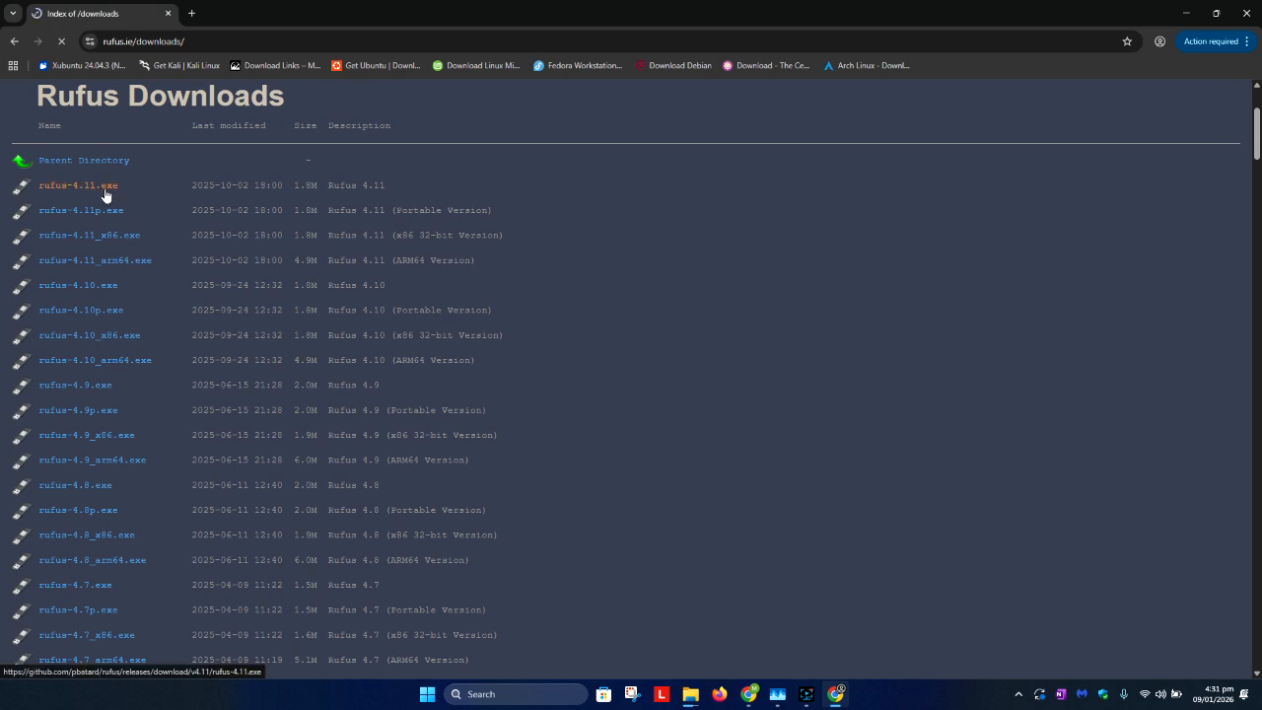
pyautogui.scroll(-5, 147, 229)
pyautogui.scroll(-2, 148, 231)
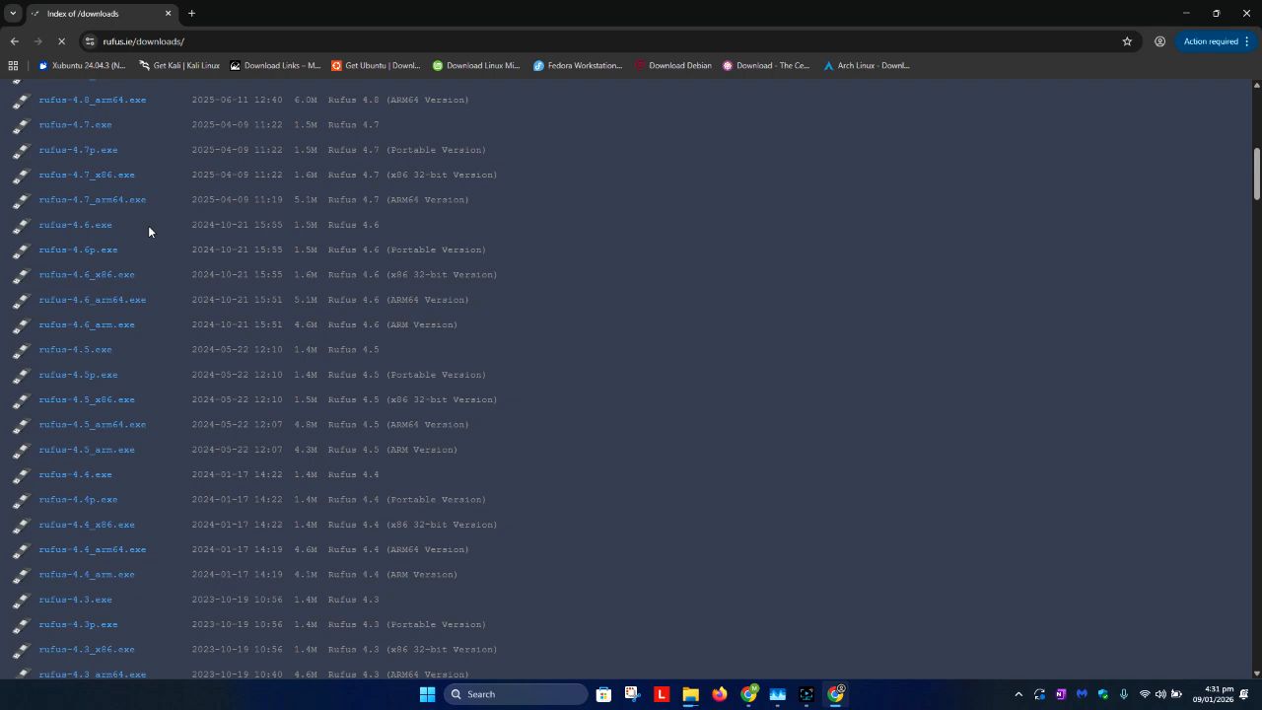
pyautogui.scroll(-12, 148, 229)
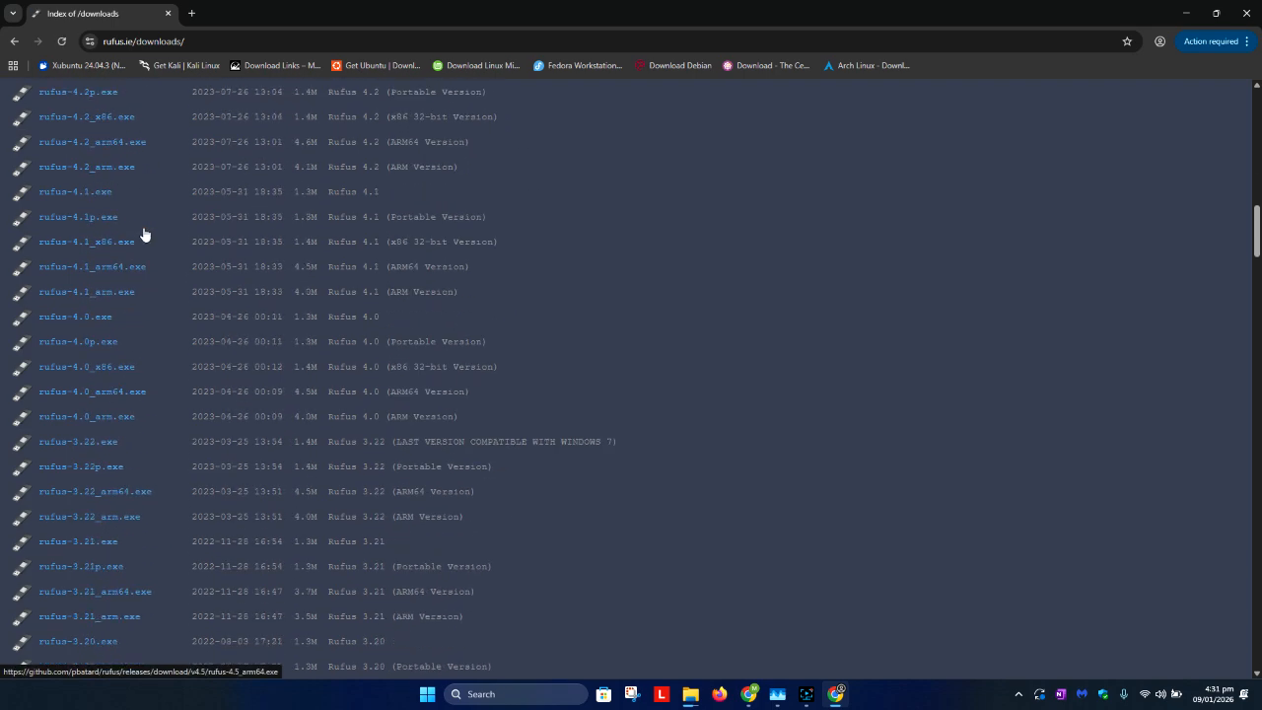
pyautogui.scroll(-8, 143, 233)
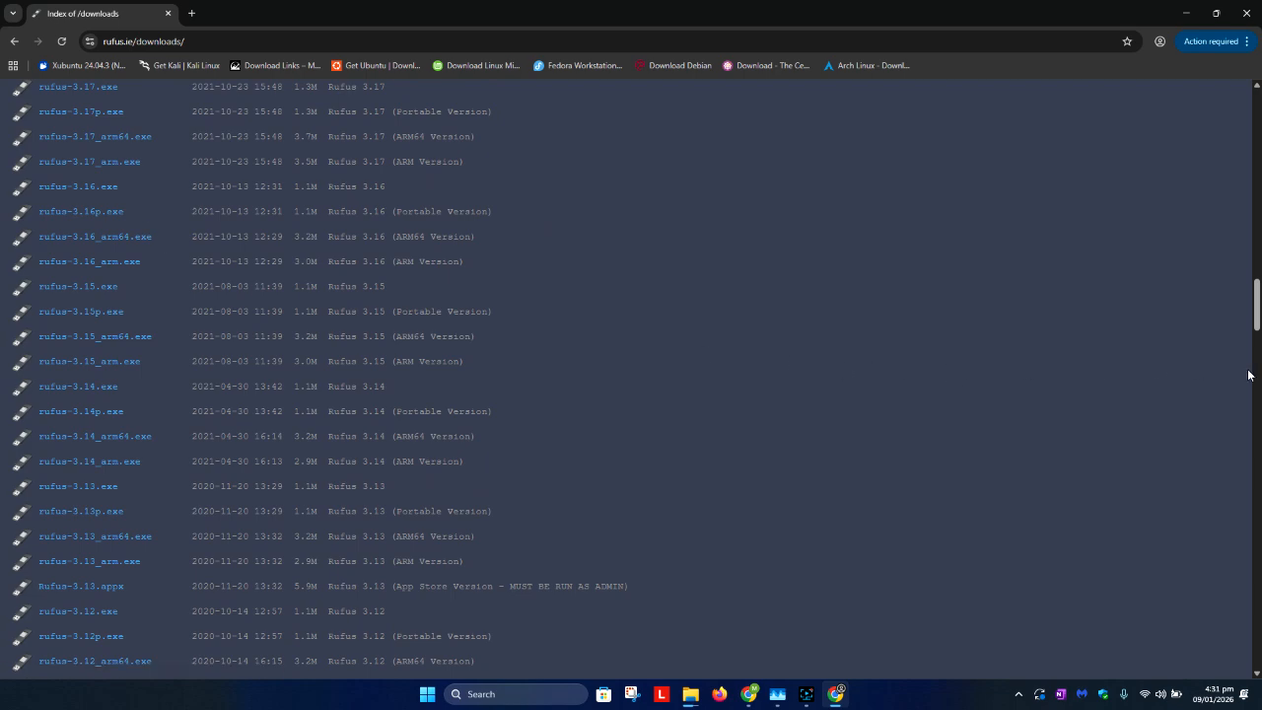
pyautogui.scroll(20, 235, 412)
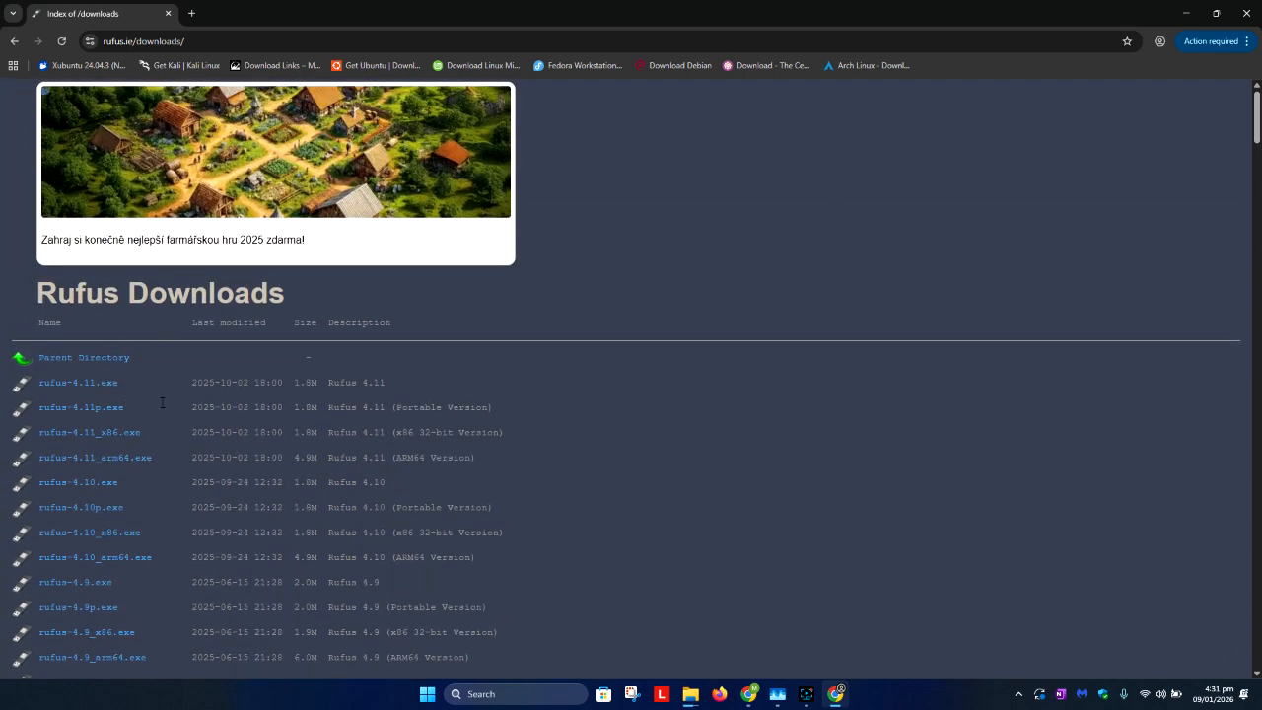
# Step: Return to the search results and open the main Rufus website at its Download section
pyautogui.click(13, 41)
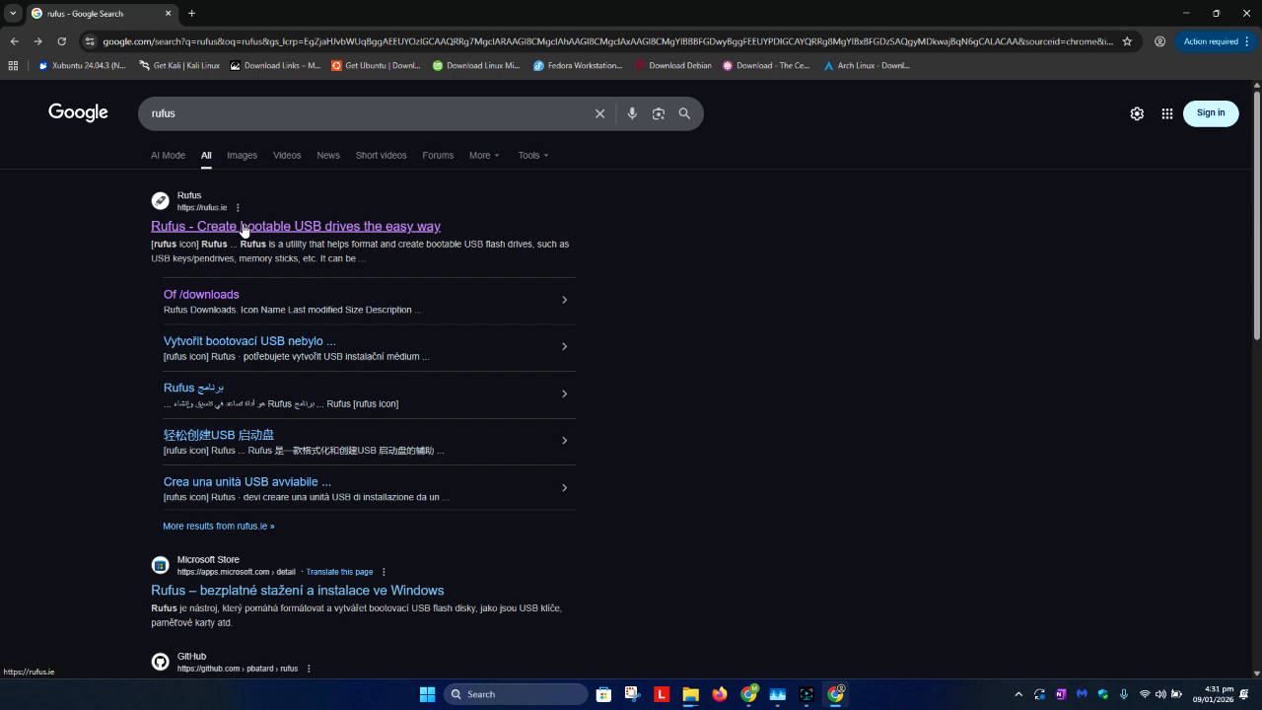
pyautogui.click(247, 227)
pyautogui.scroll(-10, 211, 237)
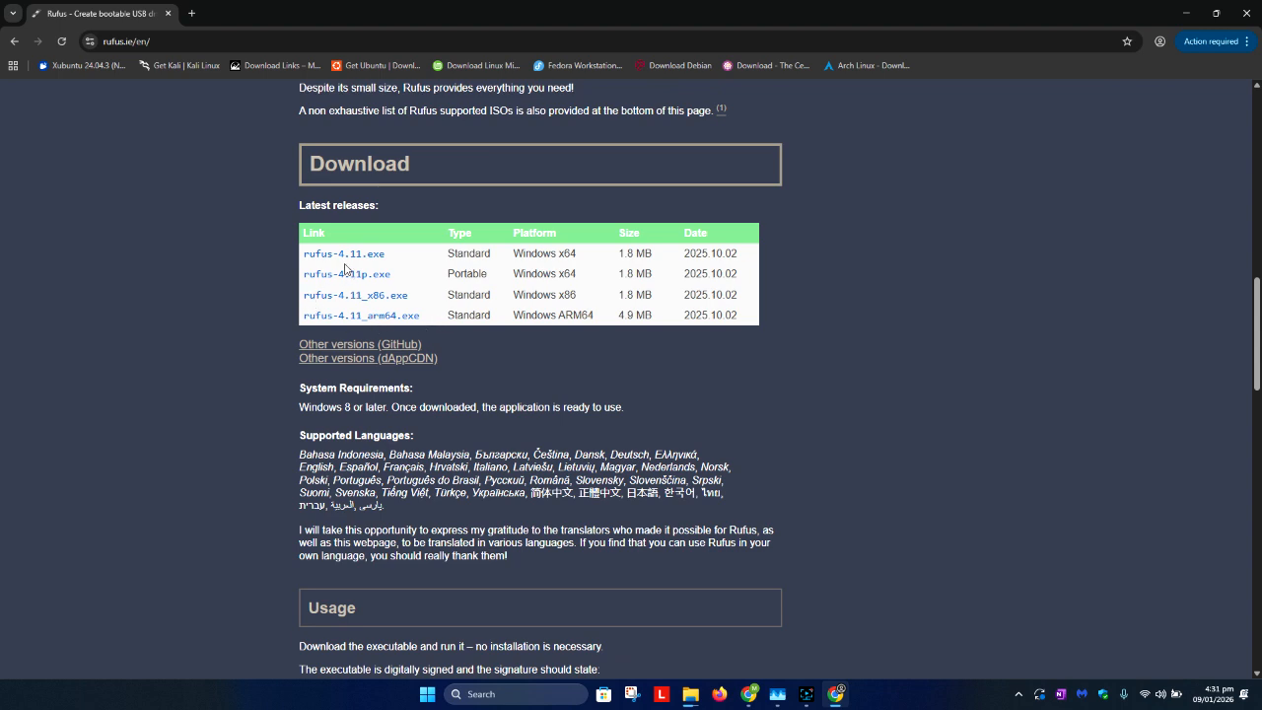
# Step: Compare the Standard and Portable Windows x64 entries in the latest releases table
pyautogui.moveTo(576, 255); pyautogui.dragTo(404, 255)
pyautogui.click(474, 267)
pyautogui.moveTo(489, 277); pyautogui.dragTo(447, 277)
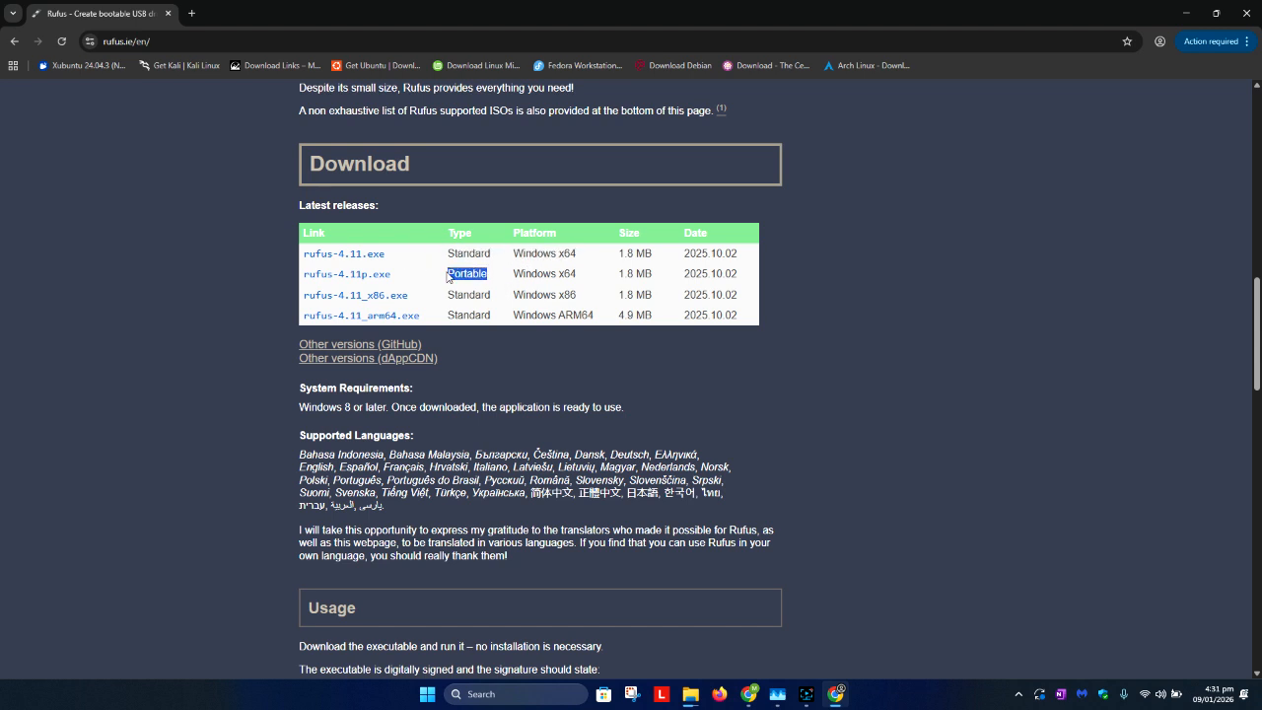
pyautogui.click(383, 278)
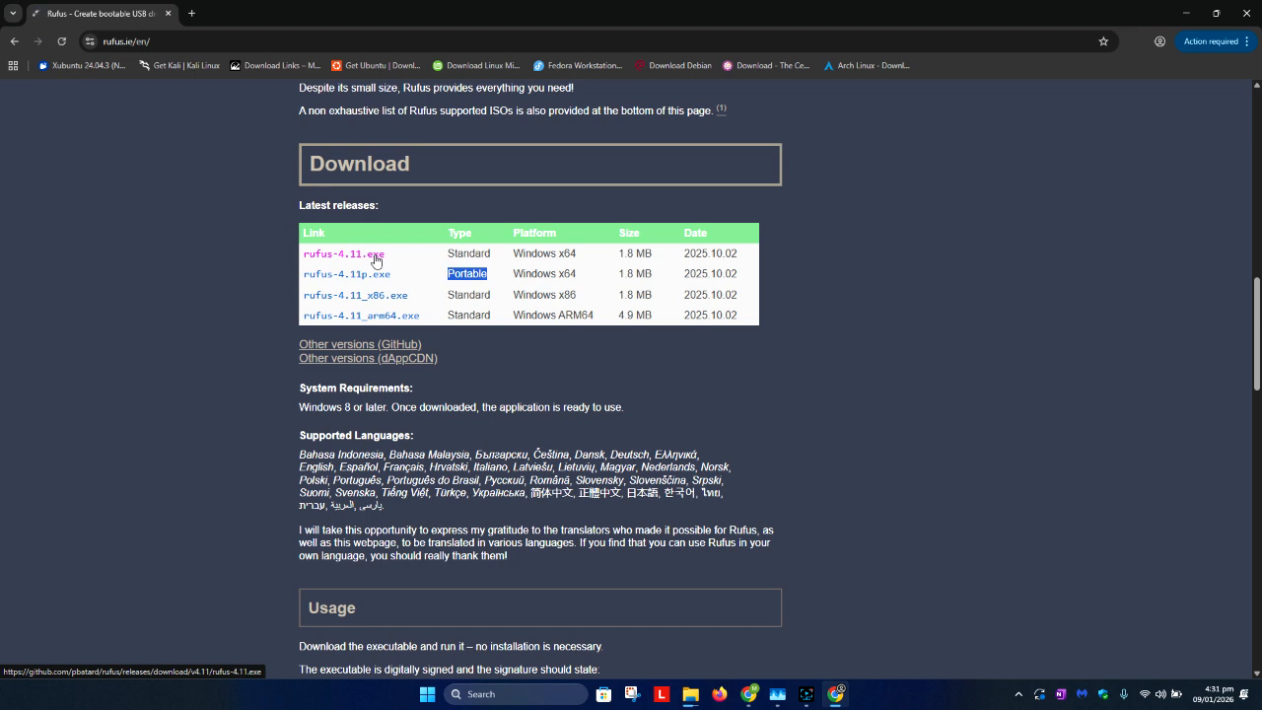
# Step: Download the standard Windows x64 build rufus-4.11.exe and show the file in its download folder
pyautogui.click(375, 261)
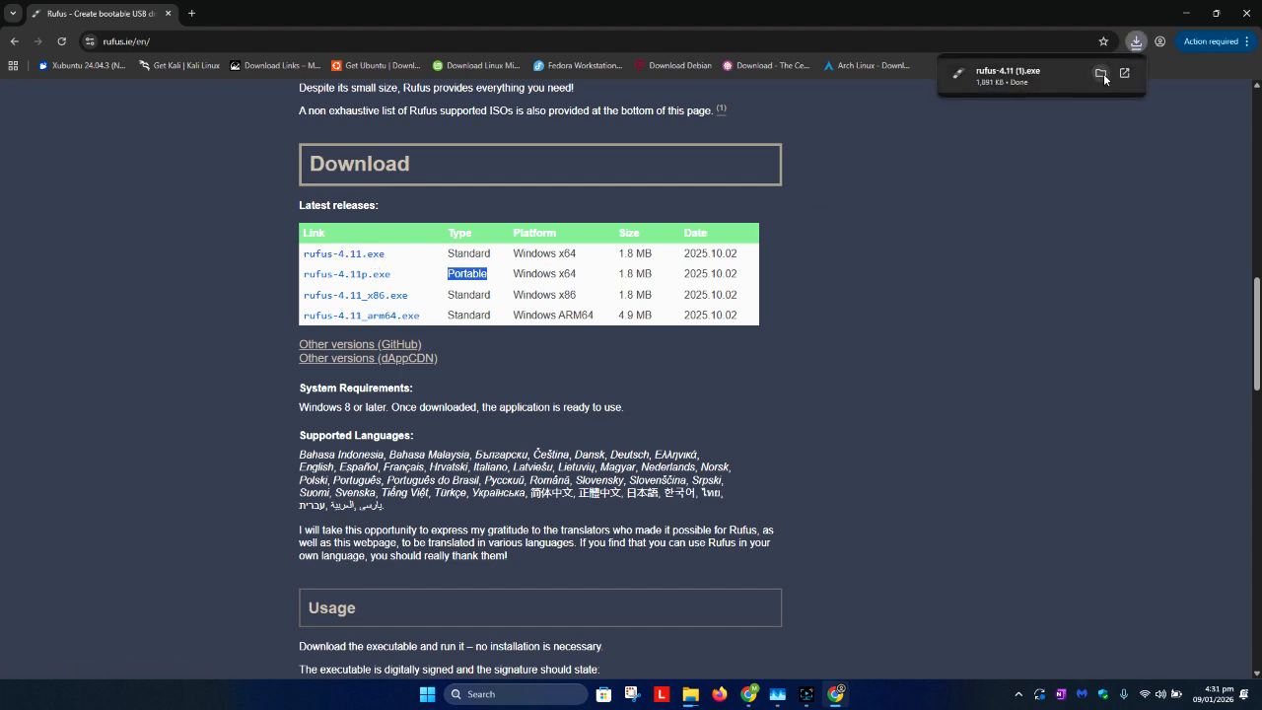
pyautogui.click(1101, 73)
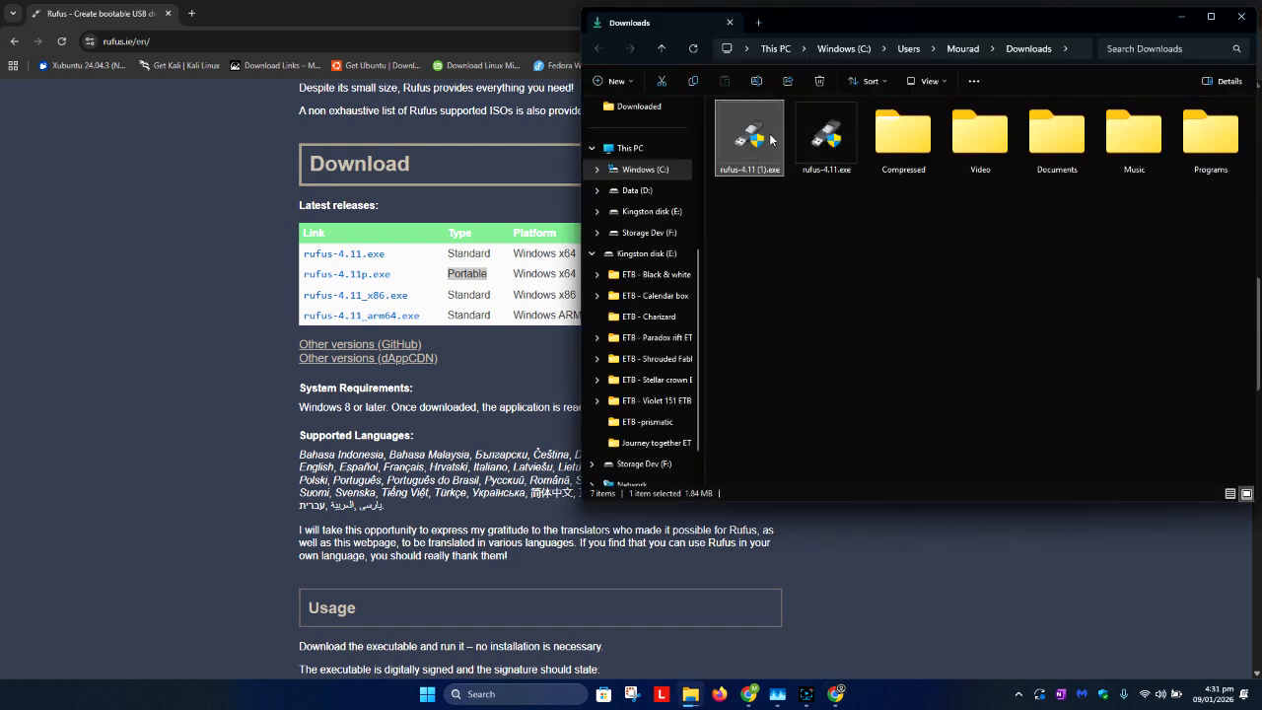
pyautogui.doubleClick(771, 140)
pyautogui.click(1177, 5)
pyautogui.click(1179, 18)
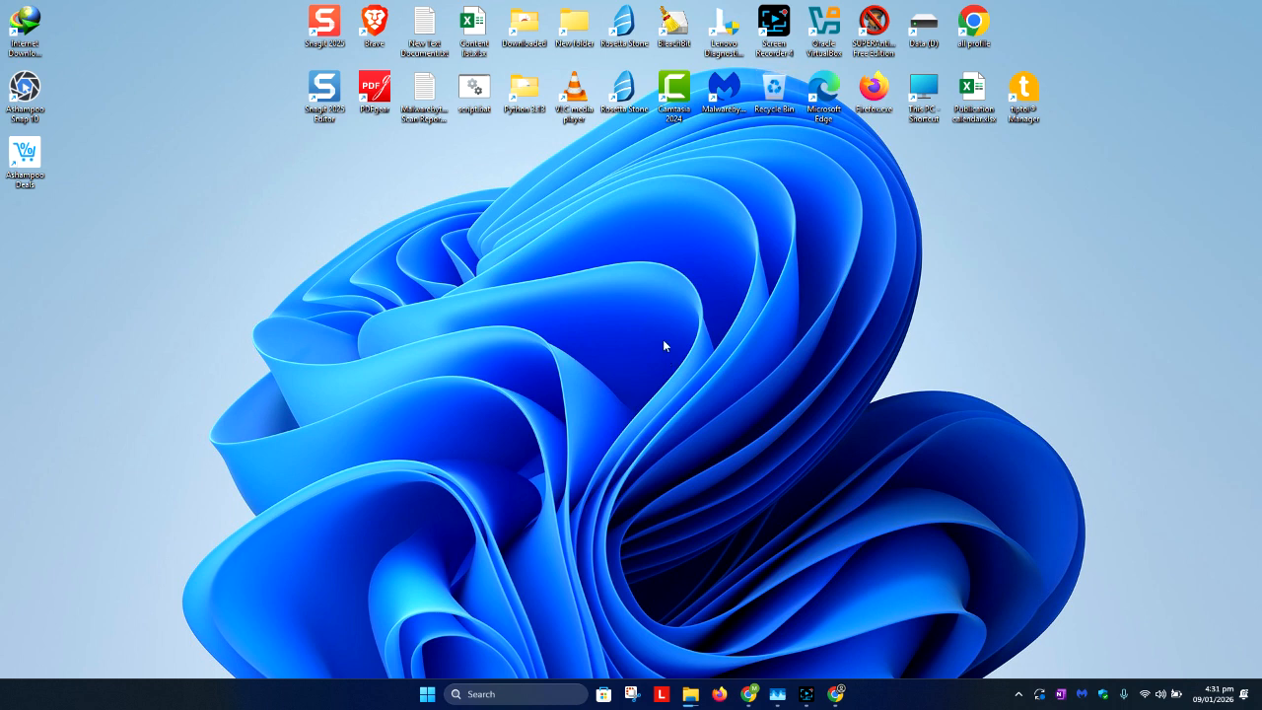
# Step: Launch Rufus from rufus-4.11 (1).exe in the Downloads folder and minimize the folder window
pyautogui.click(1017, 696)
pyautogui.click(938, 696)
pyautogui.moveTo(691, 692)
pyautogui.click(899, 627)
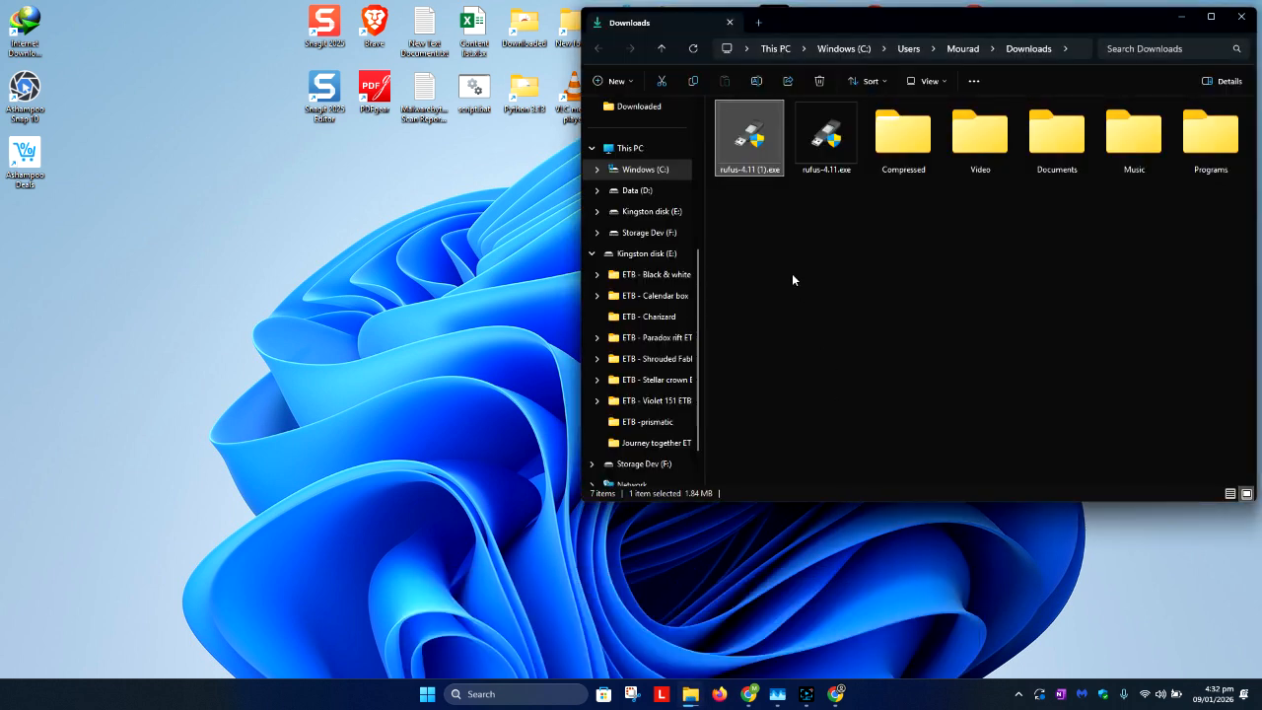
pyautogui.doubleClick(749, 138)
pyautogui.rightClick(760, 139)
pyautogui.click(663, 138)
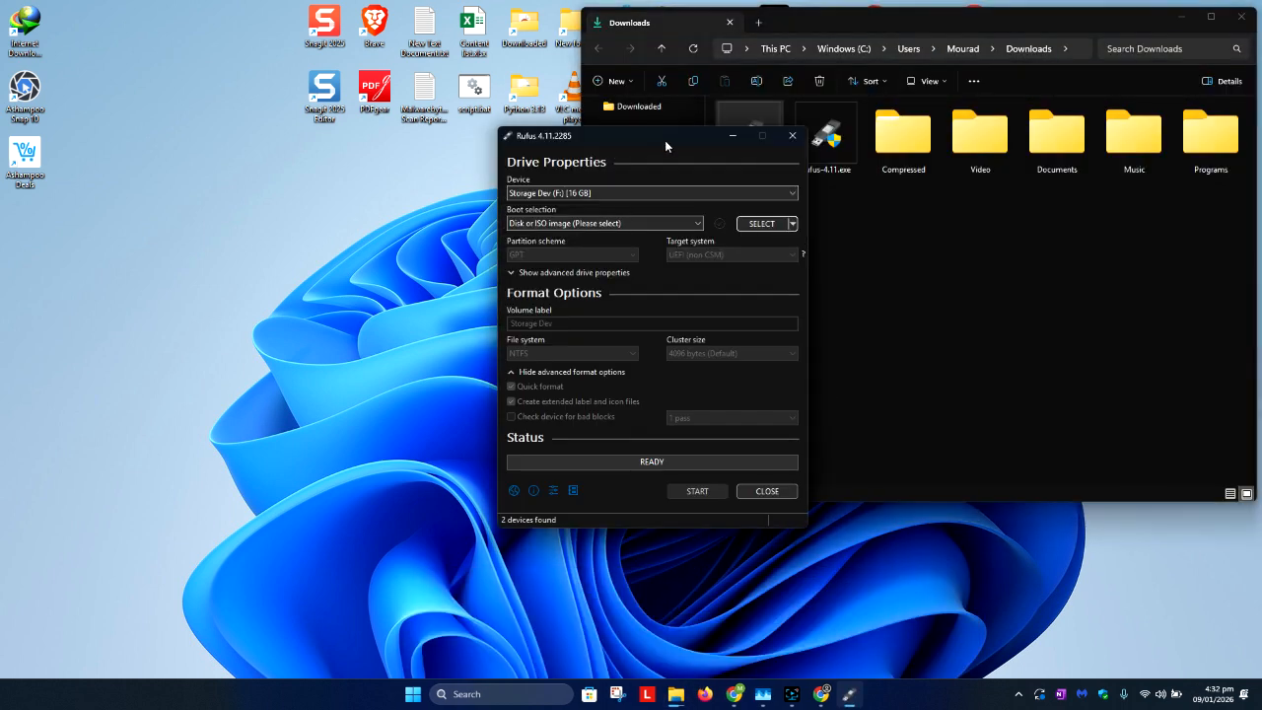
pyautogui.click(1181, 16)
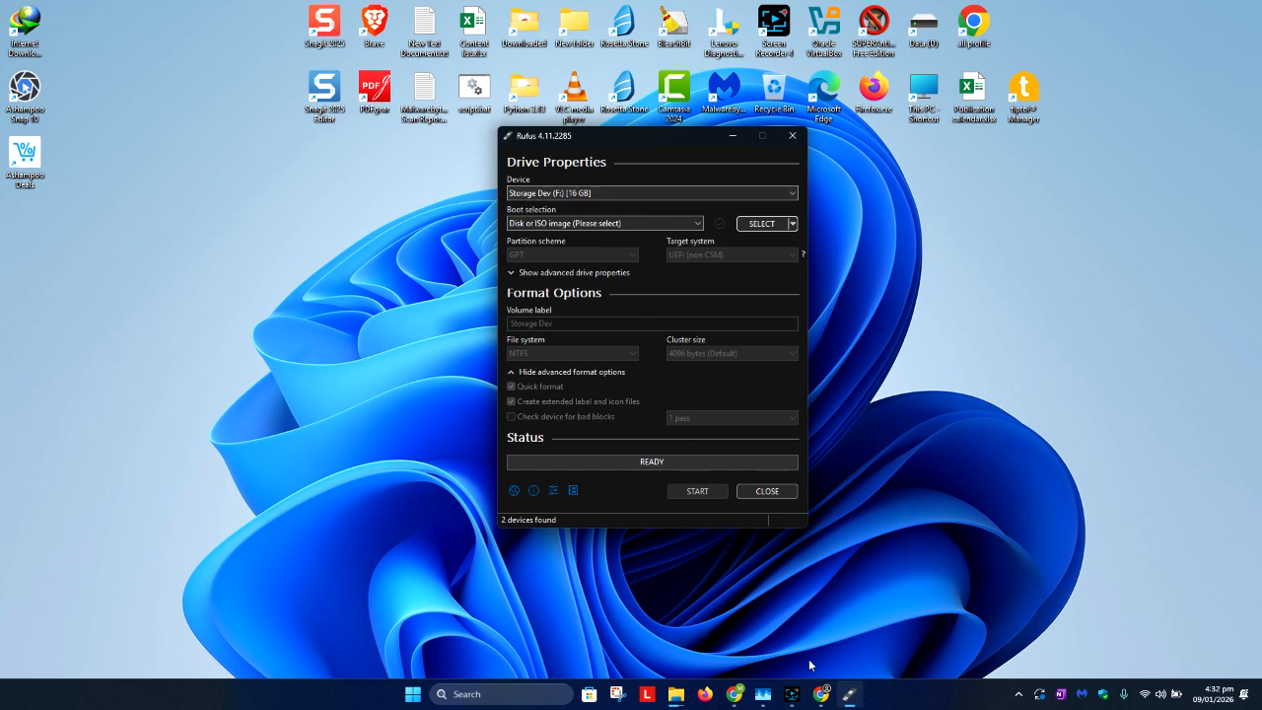
# Step: Bring up the Downloads folder to view the Rufus executable, and minimize the window
pyautogui.click(1053, 509)
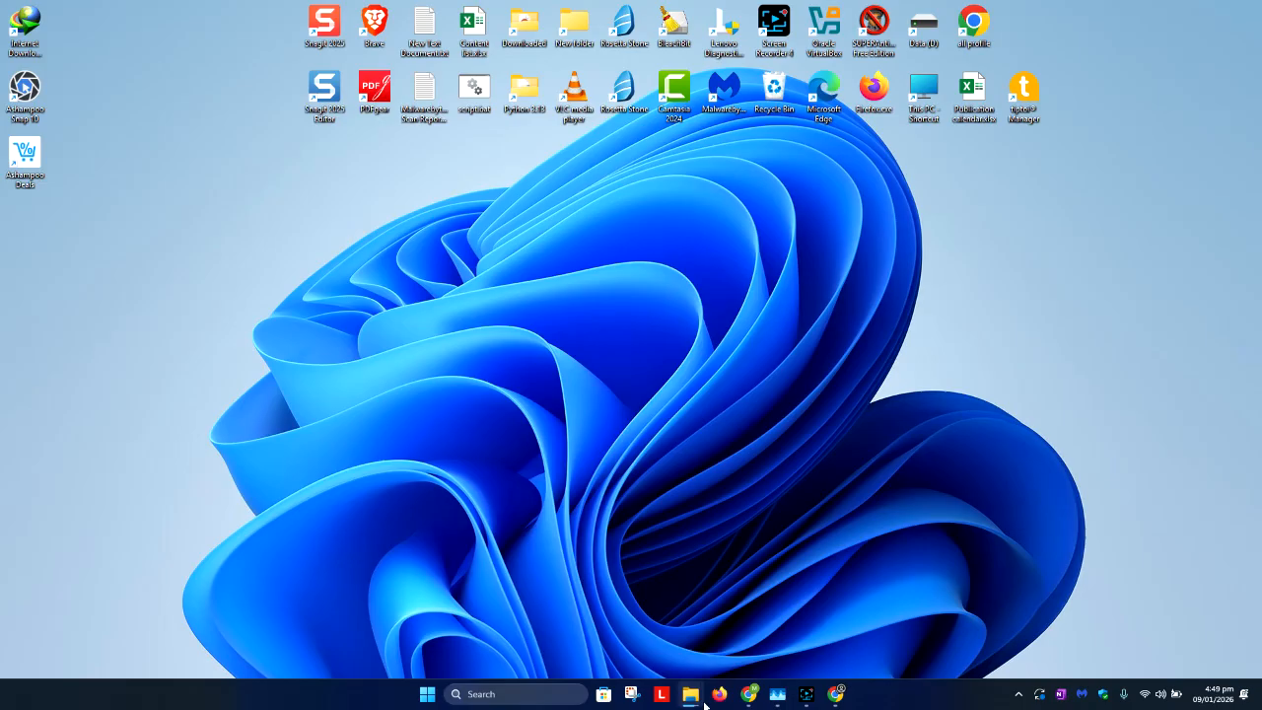
pyautogui.moveTo(695, 700)
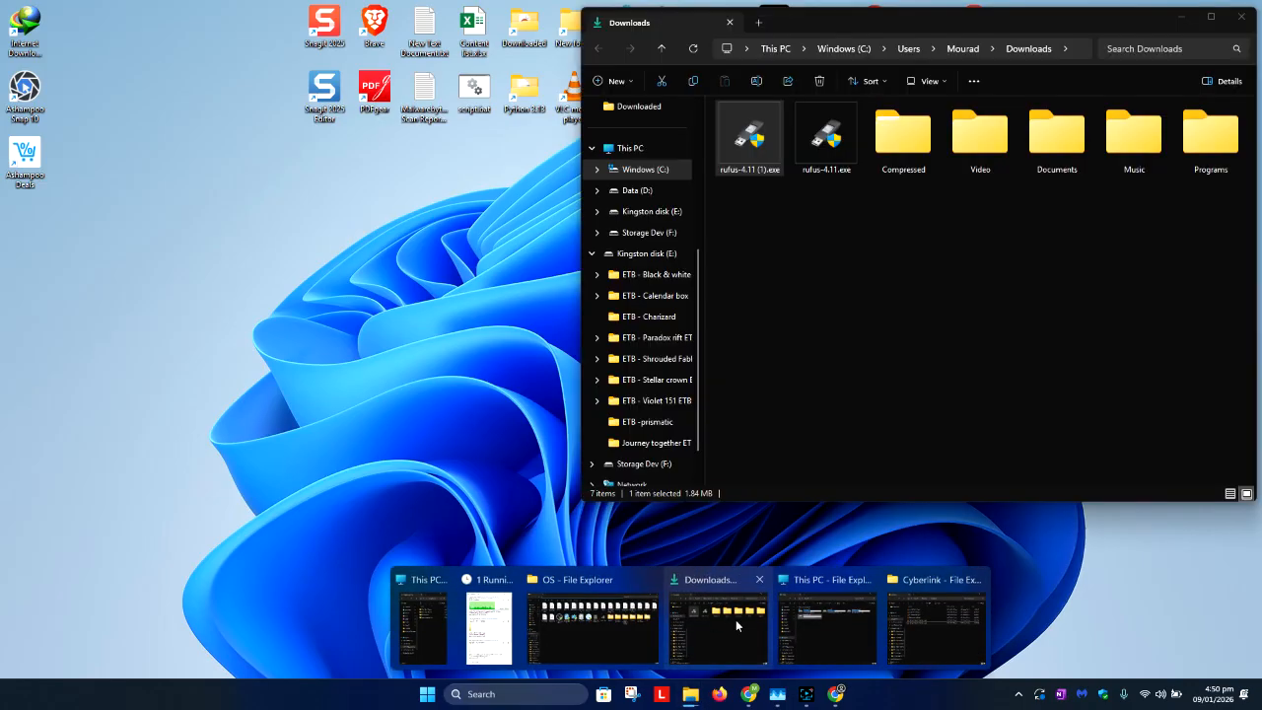
pyautogui.click(735, 619)
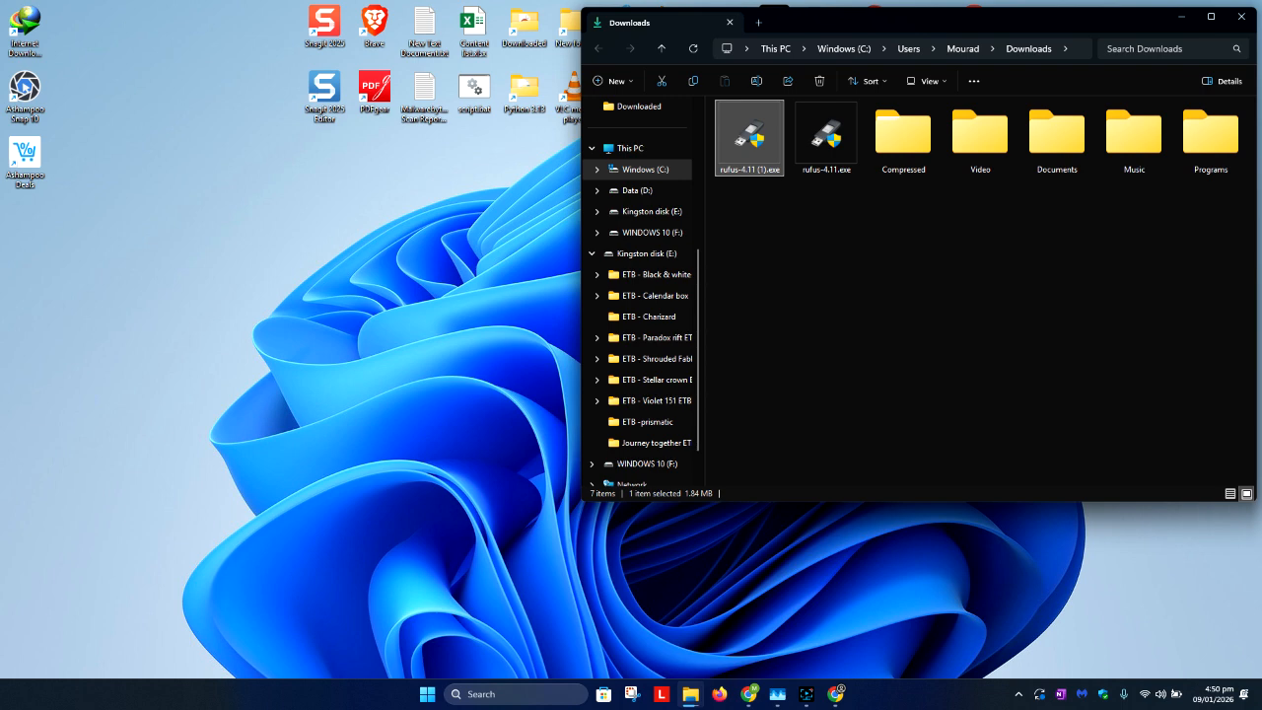
pyautogui.click(1180, 17)
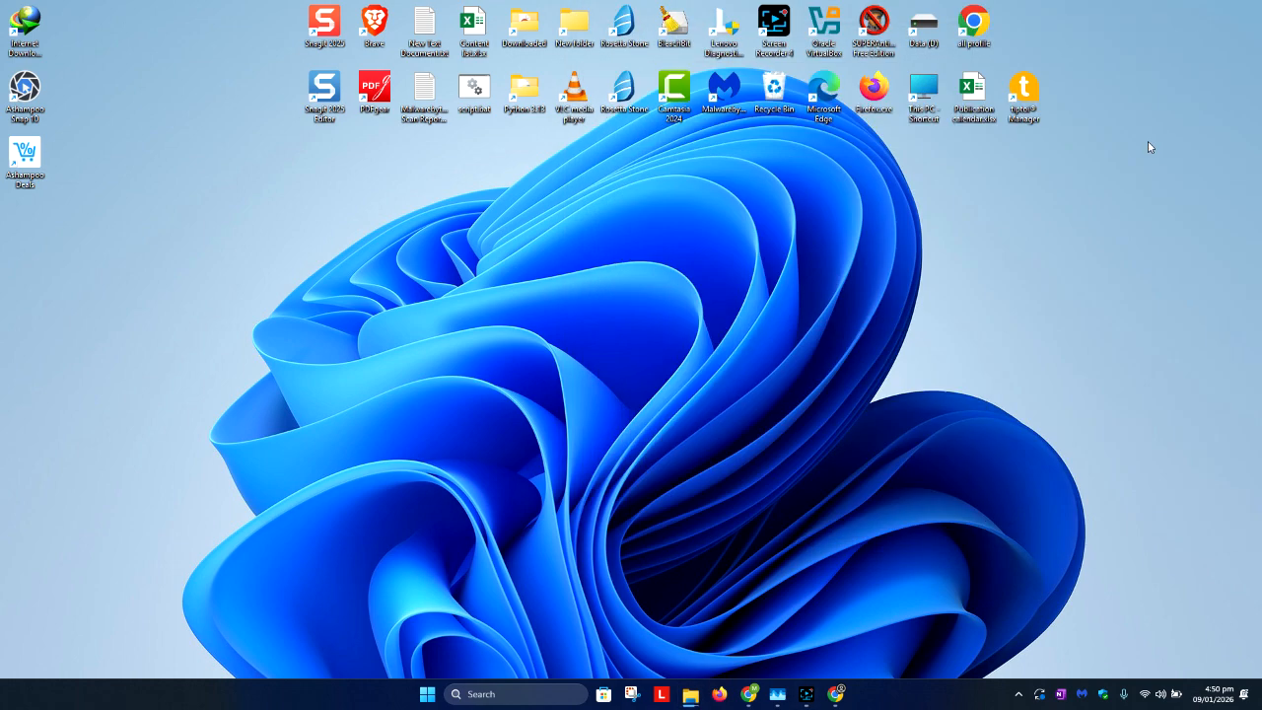
# Step: Locate Windows11.iso in the D:\OS folder, show the folder's path, and minimize the window
pyautogui.moveTo(696, 698)
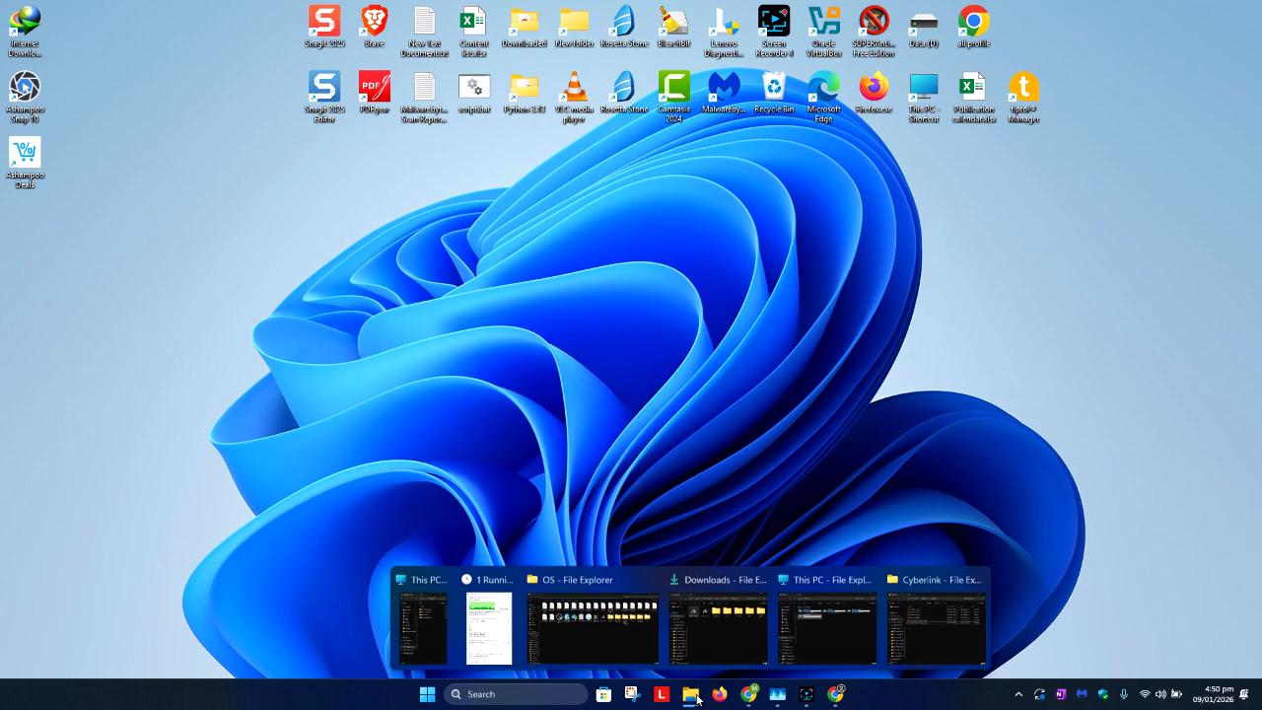
pyautogui.click(630, 635)
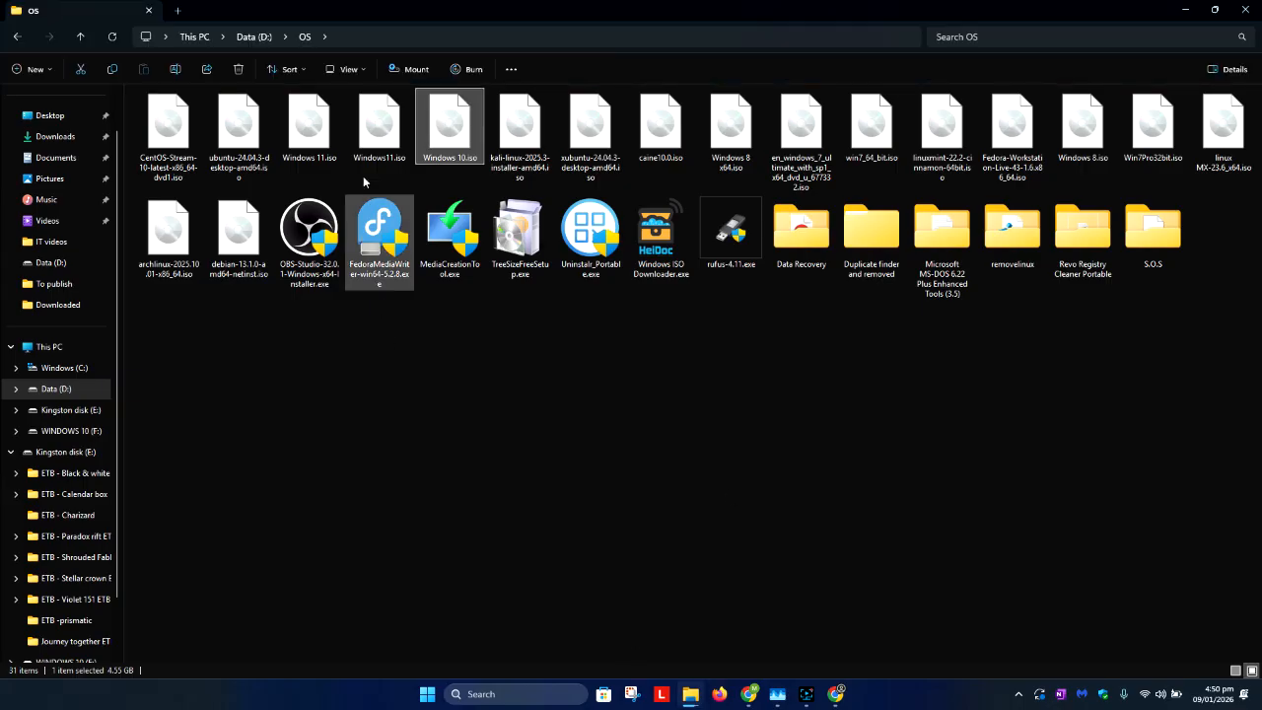
pyautogui.click(365, 148)
pyautogui.click(384, 37)
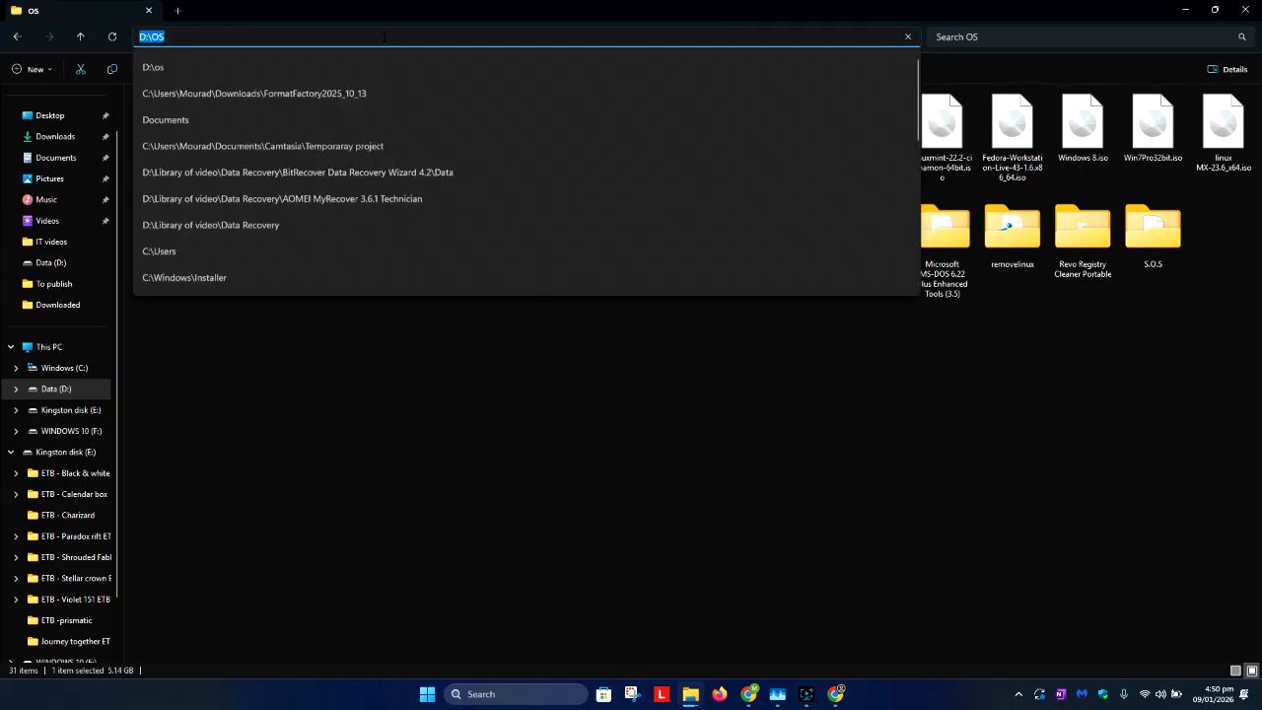
pyautogui.click(1185, 9)
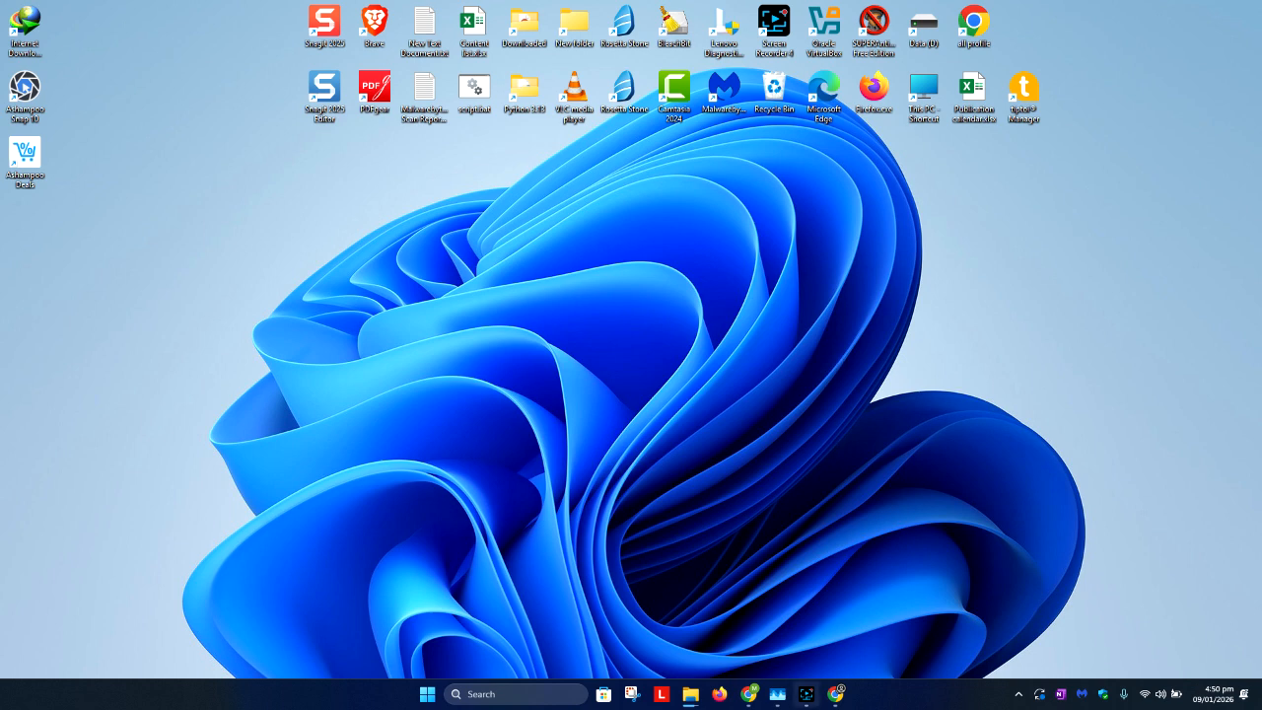
# Step: Review the available target devices in Rufus, leaving WINDOWS 10 (F:) [16 GB] chosen
pyautogui.click(806, 694)
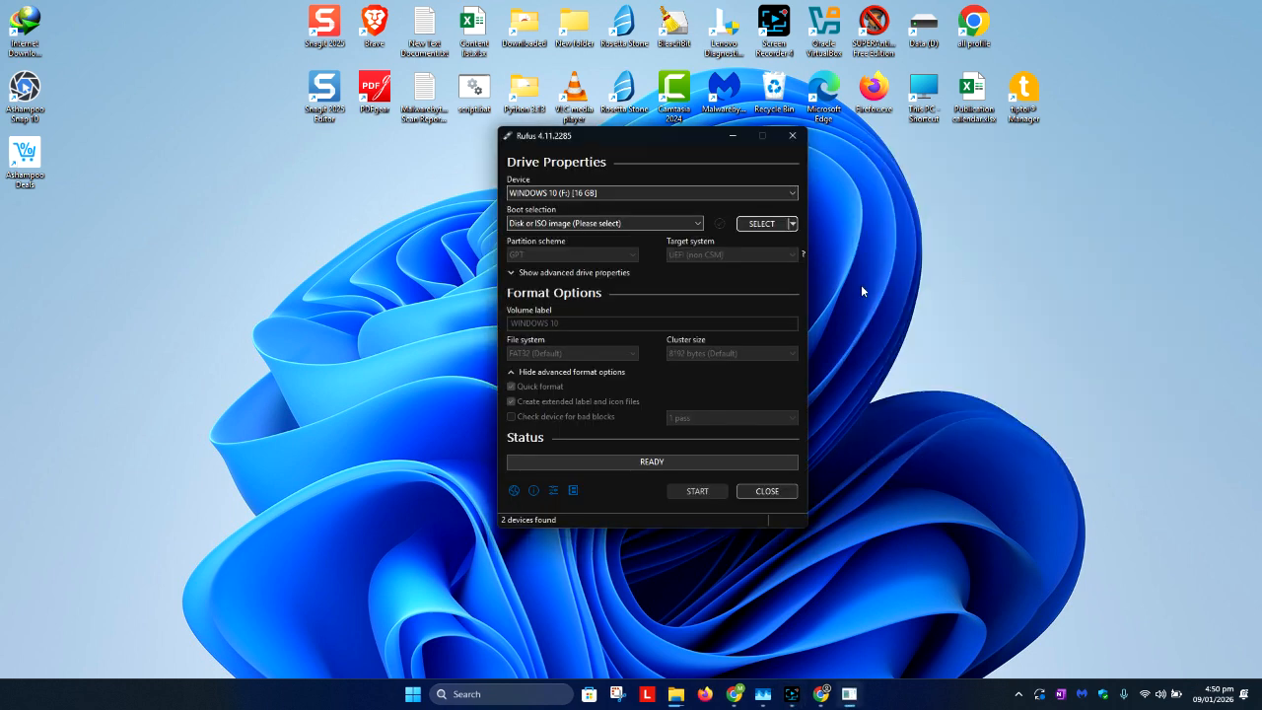
pyautogui.click(603, 190)
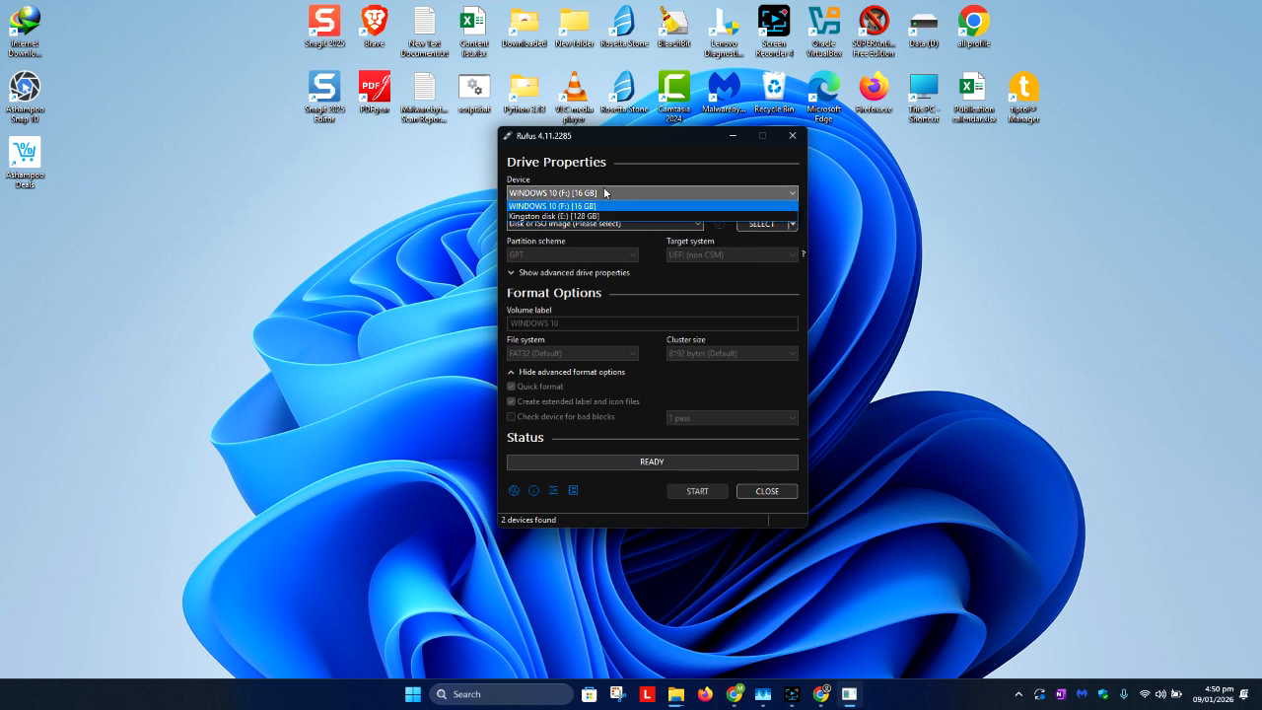
pyautogui.click(604, 192)
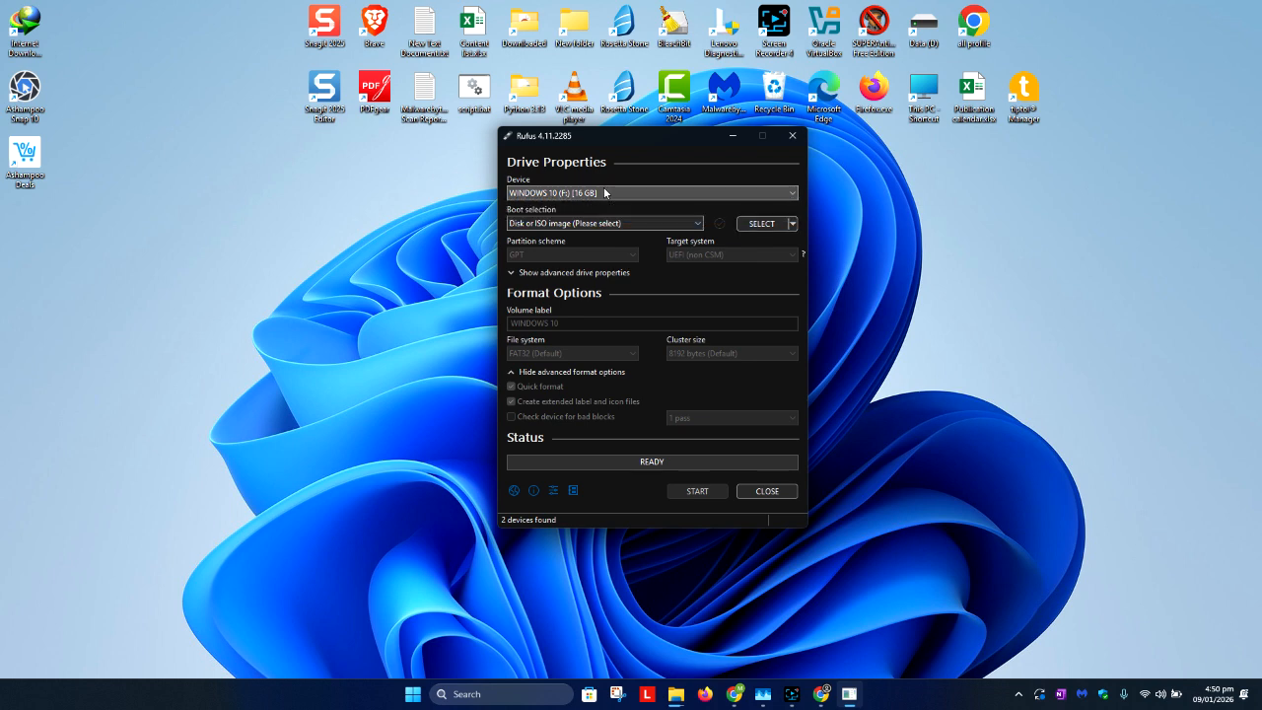
# Step: Check the WINDOWS 10 (F:) drive's capacity in This PC and close the File Explorer window
pyautogui.click(348, 347)
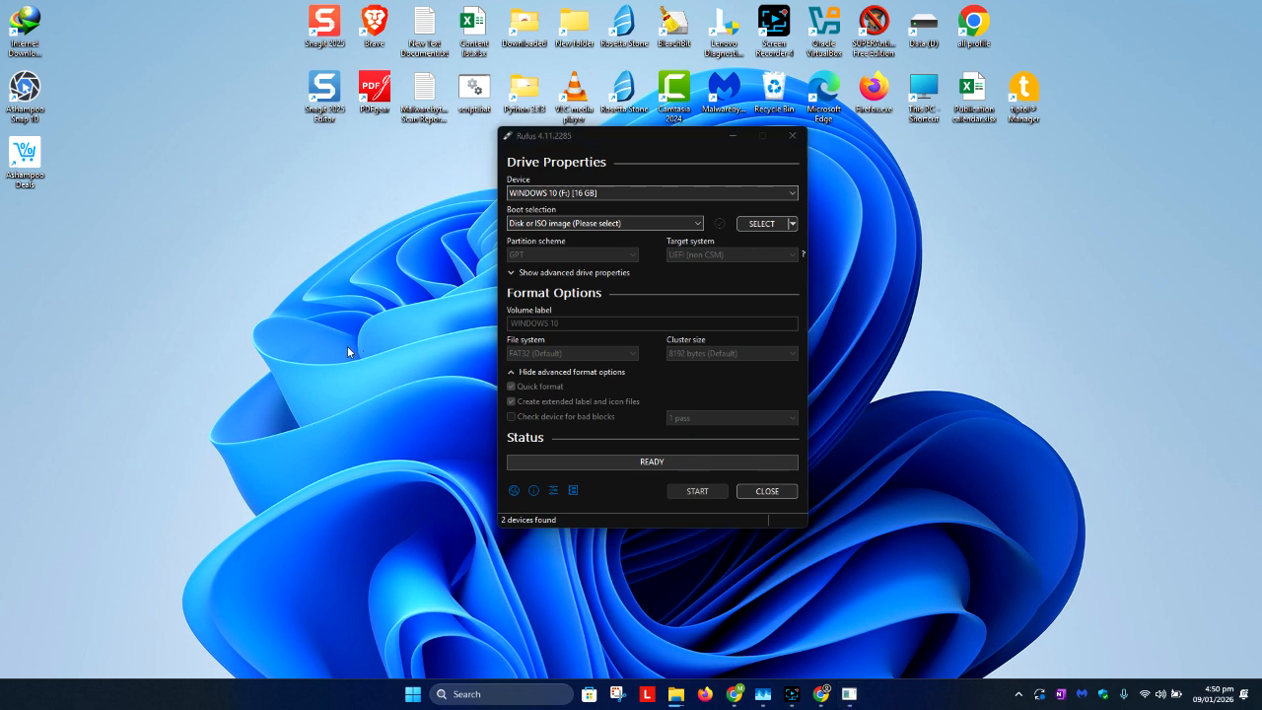
pyautogui.press('super+e')
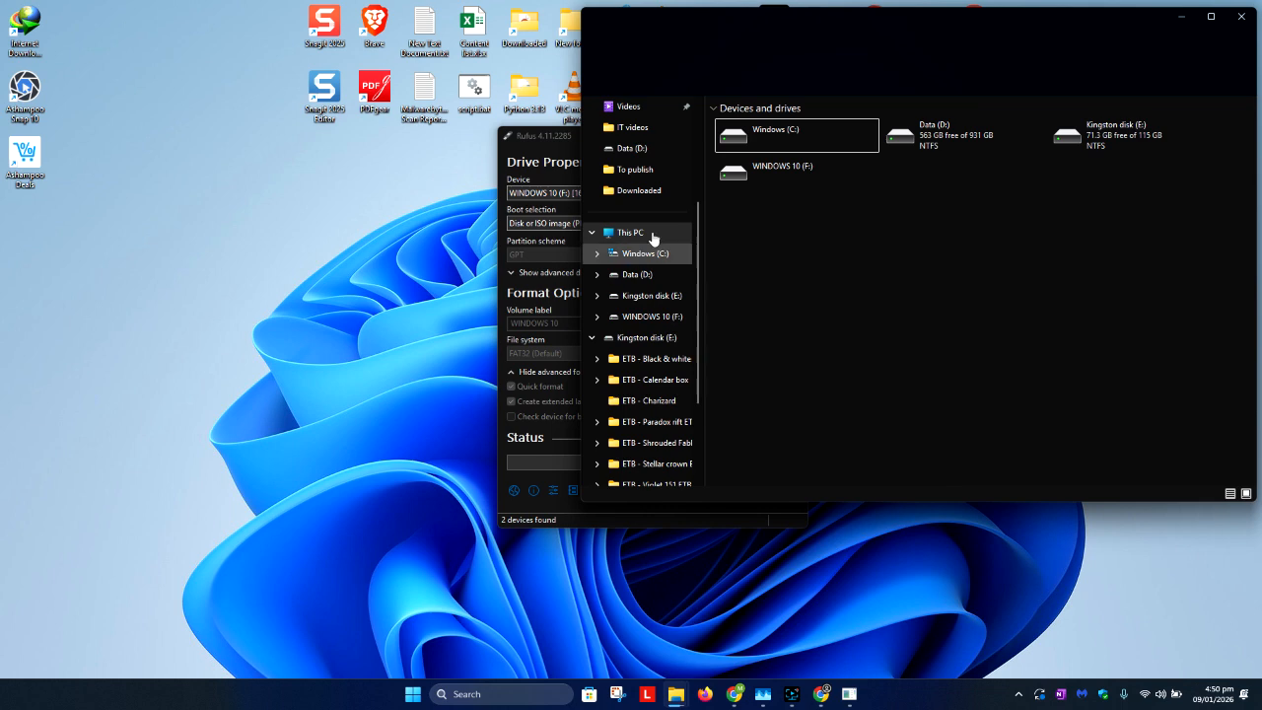
pyautogui.click(828, 178)
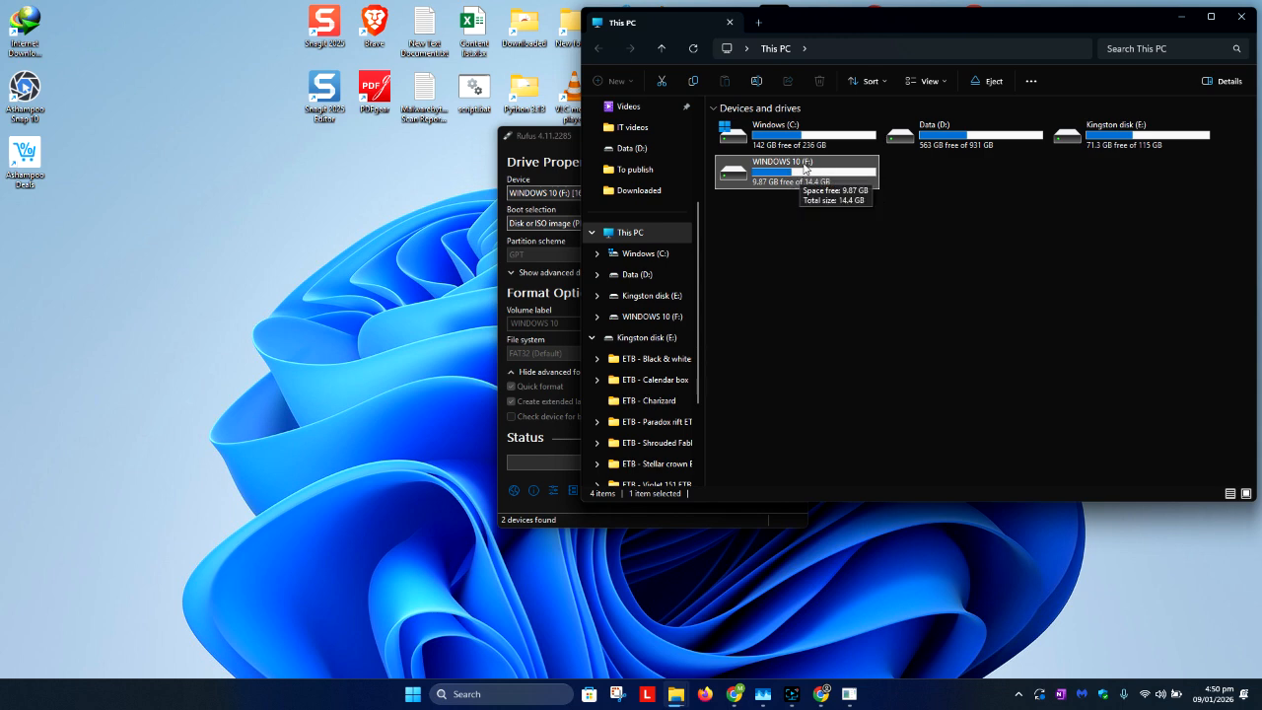
pyautogui.click(1238, 18)
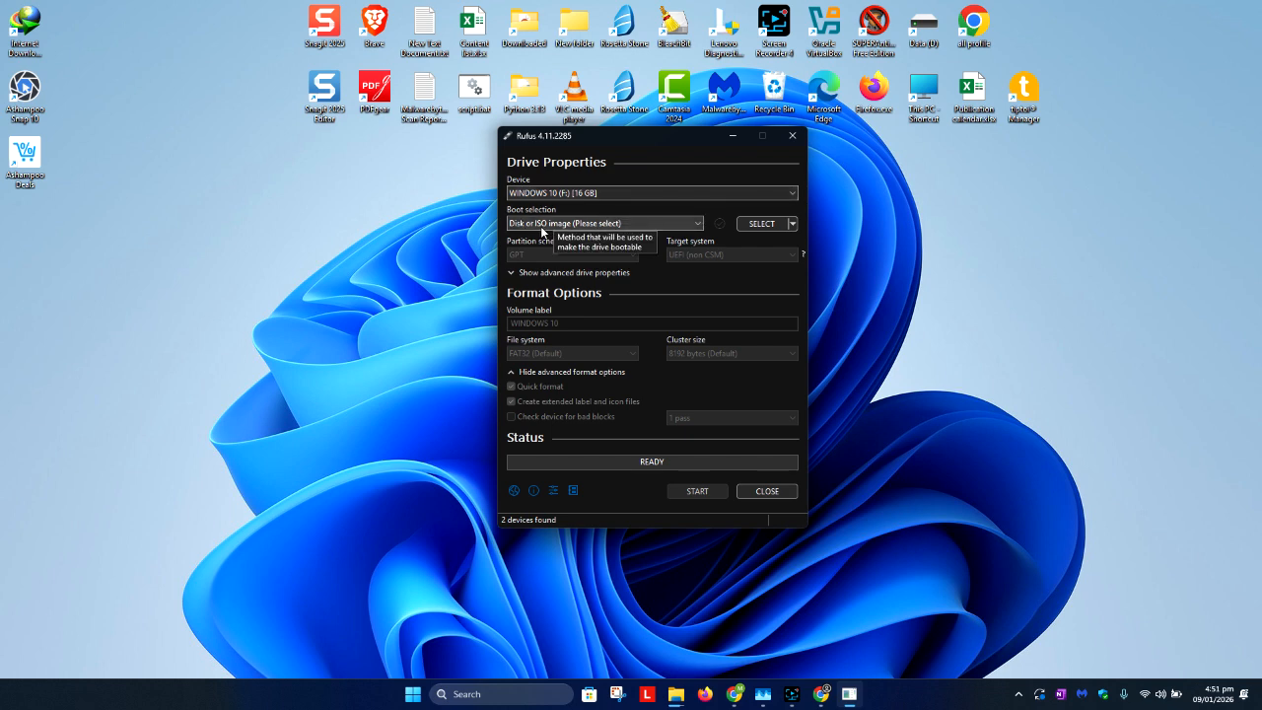
# Step: Keep Disk or ISO image as the boot selection and open the file chooser for the image
pyautogui.click(588, 225)
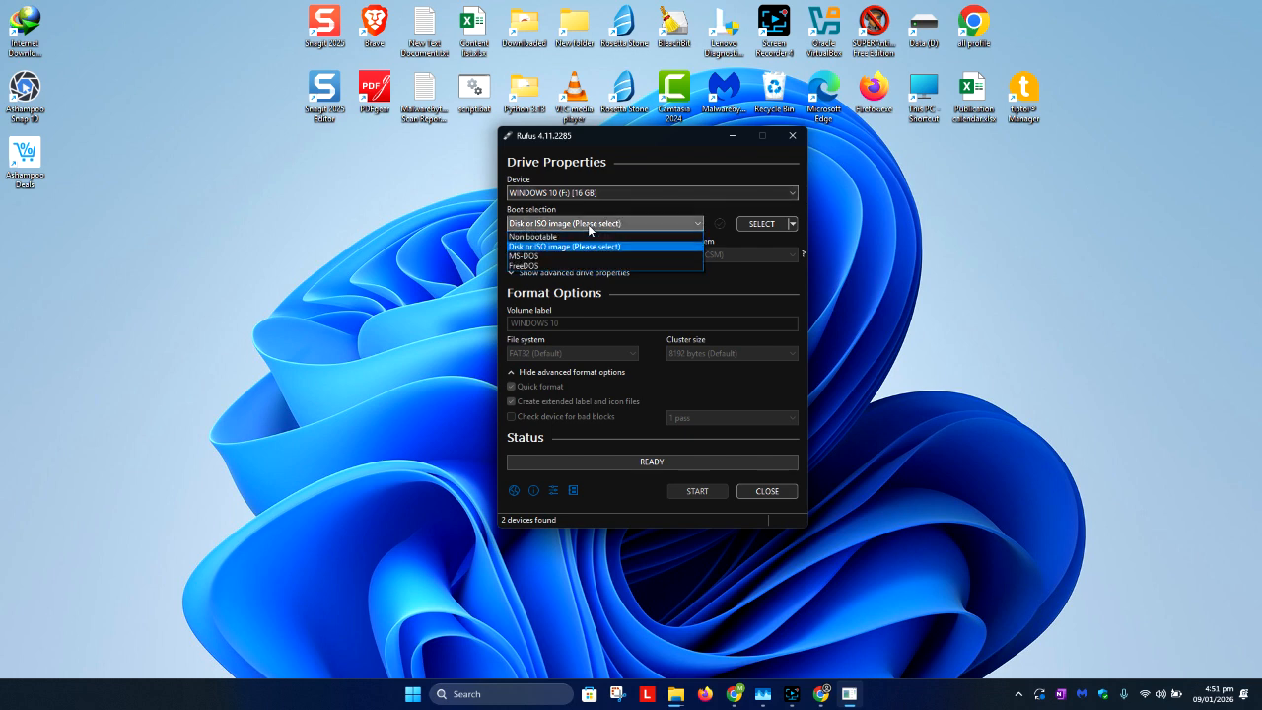
pyautogui.click(587, 223)
pyautogui.click(775, 226)
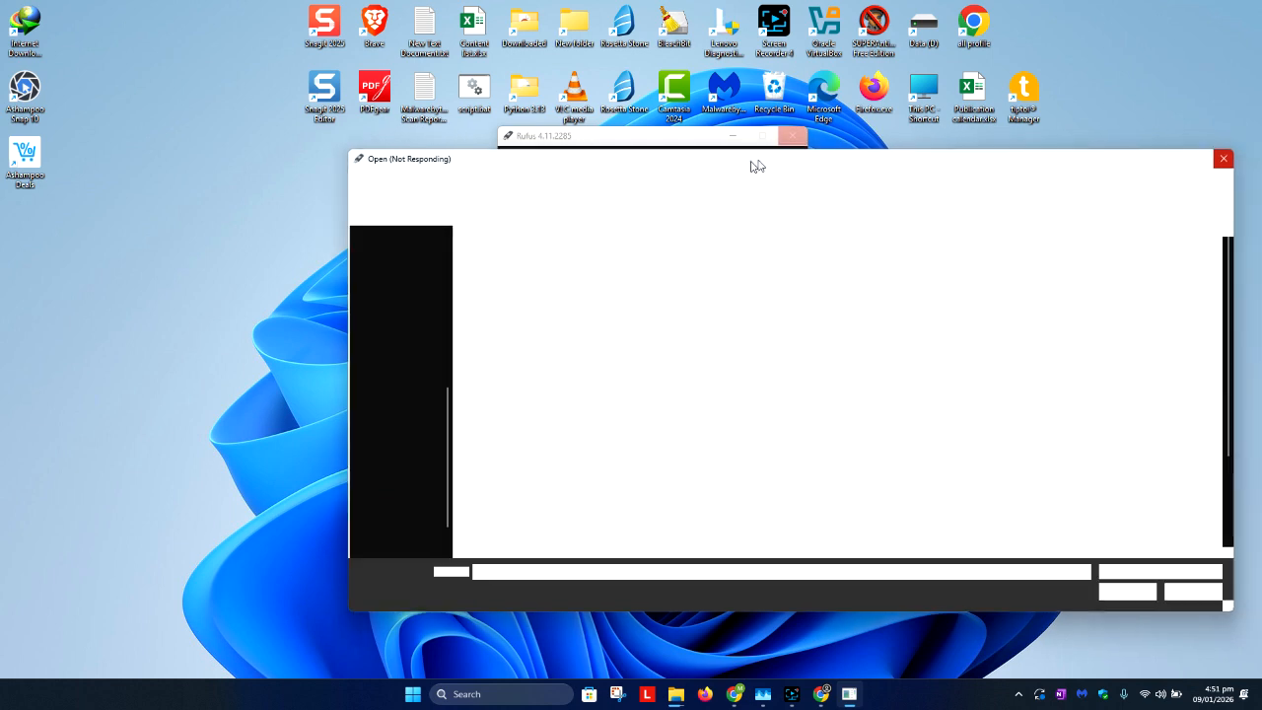
# Step: Turn off Wi-Fi in the Windows quick settings and dismiss them
pyautogui.click(1132, 696)
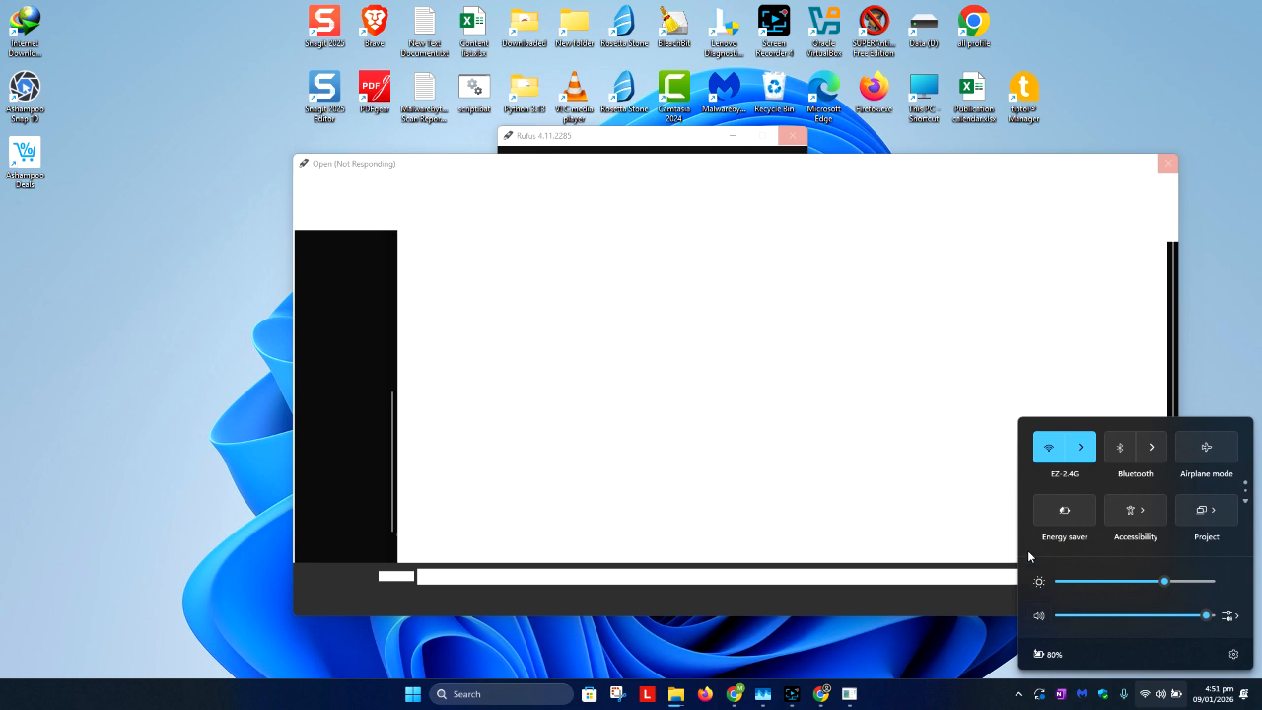
pyautogui.click(1049, 446)
pyautogui.click(897, 642)
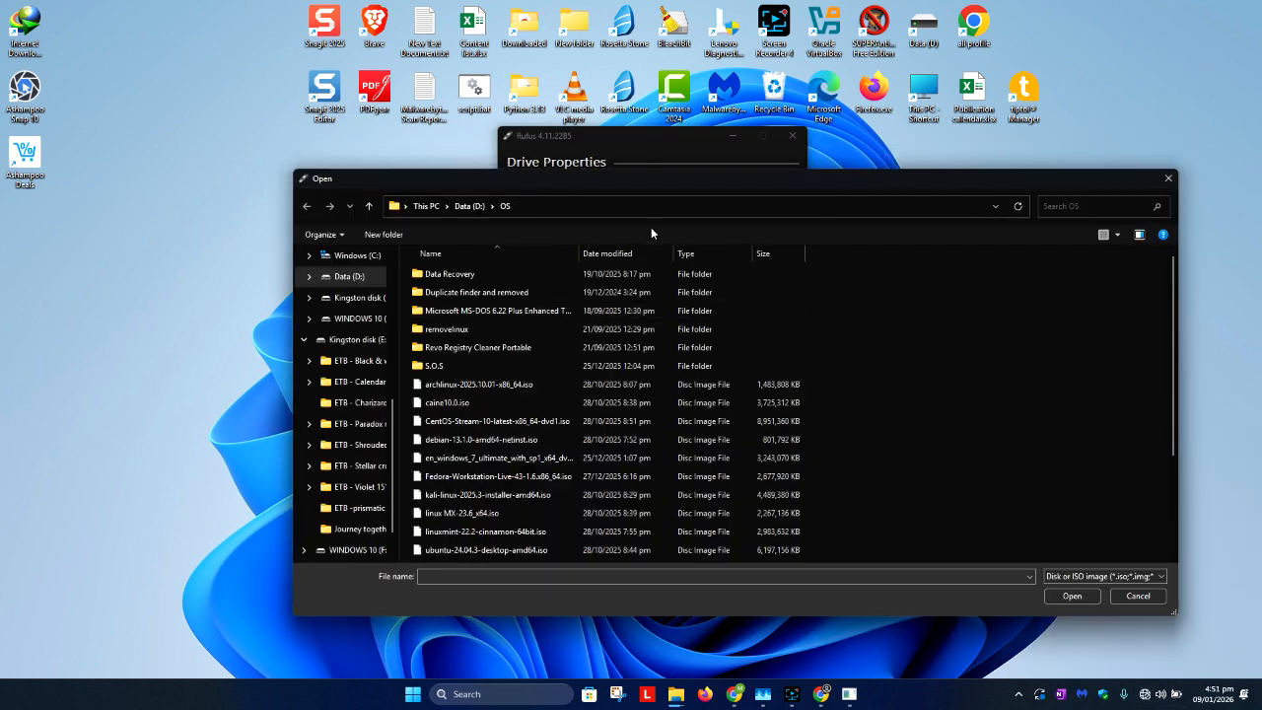
# Step: Check the D:\OS folder path and load Windows11.iso from it as the boot image
pyautogui.click(623, 206)
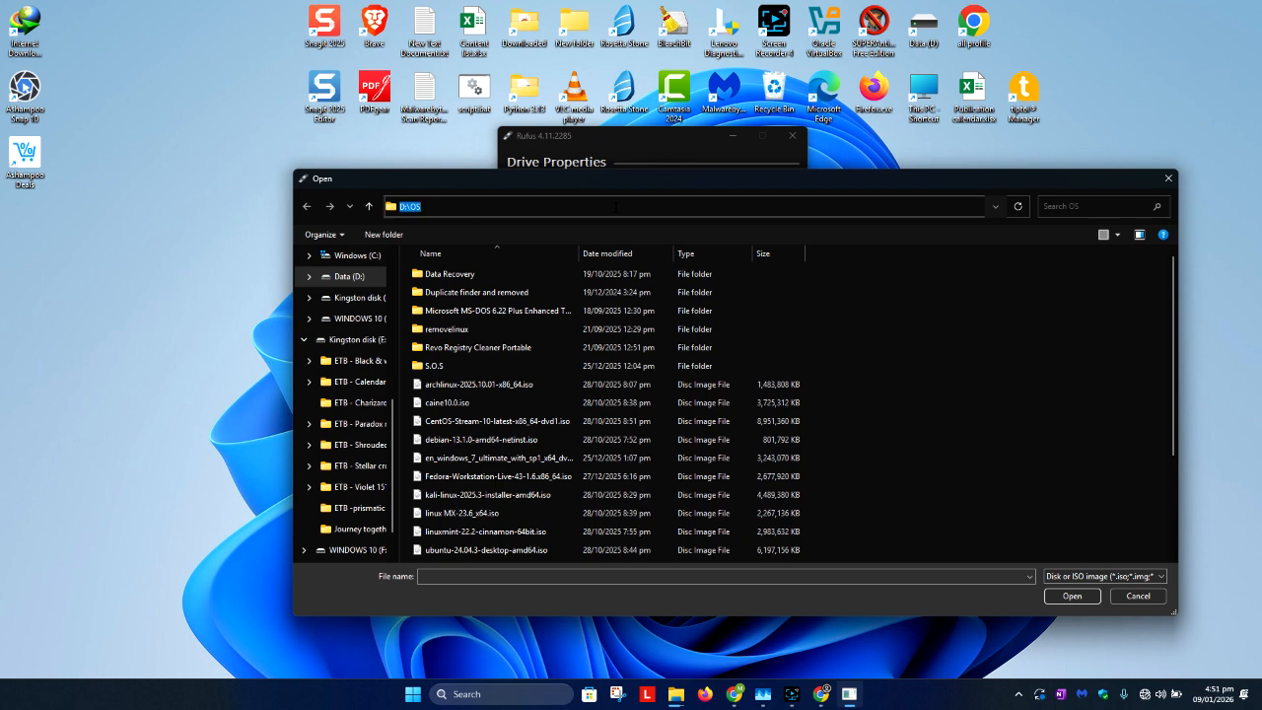
pyautogui.click(615, 206)
pyautogui.press('Escape')
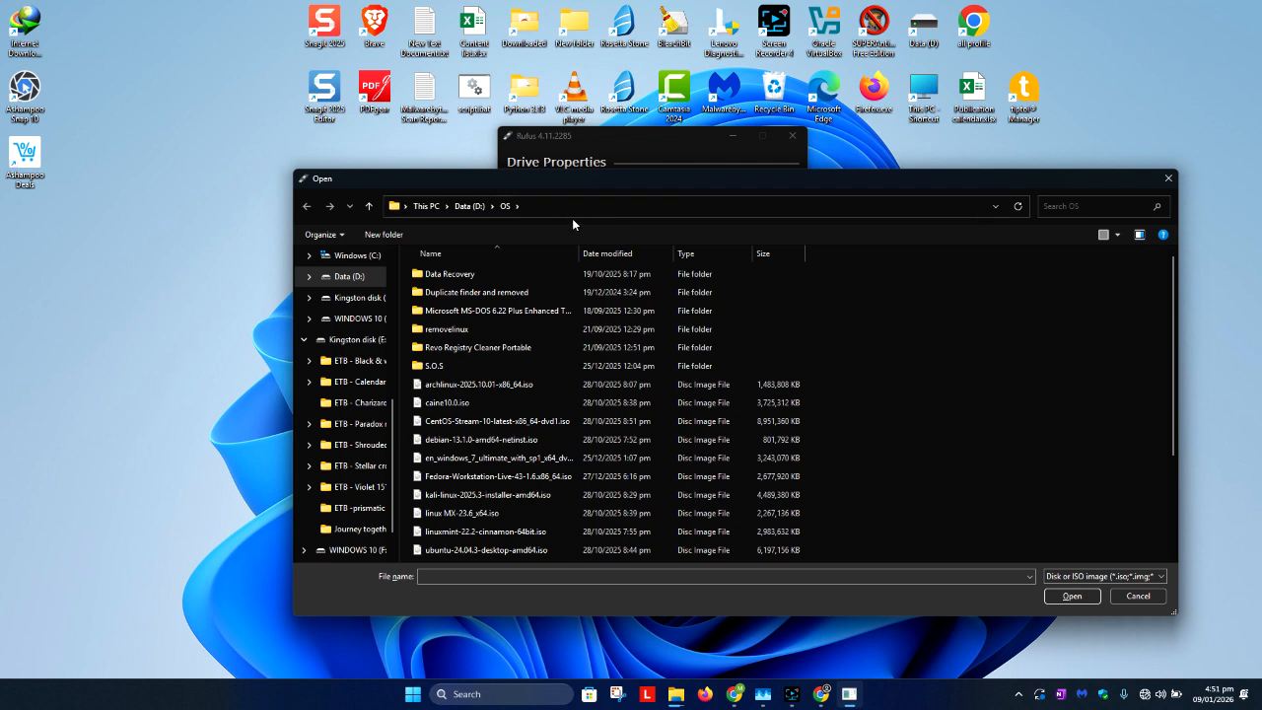
pyautogui.scroll(-3, 571, 419)
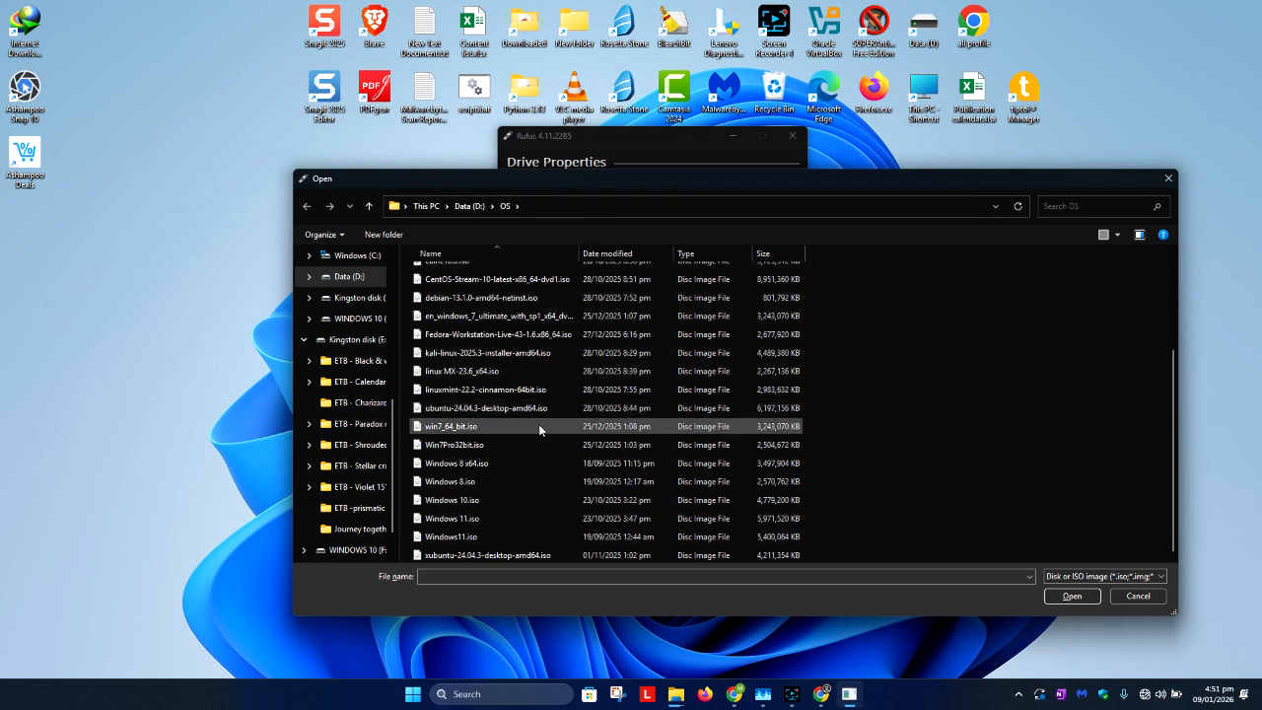
pyautogui.click(514, 536)
pyautogui.click(1080, 597)
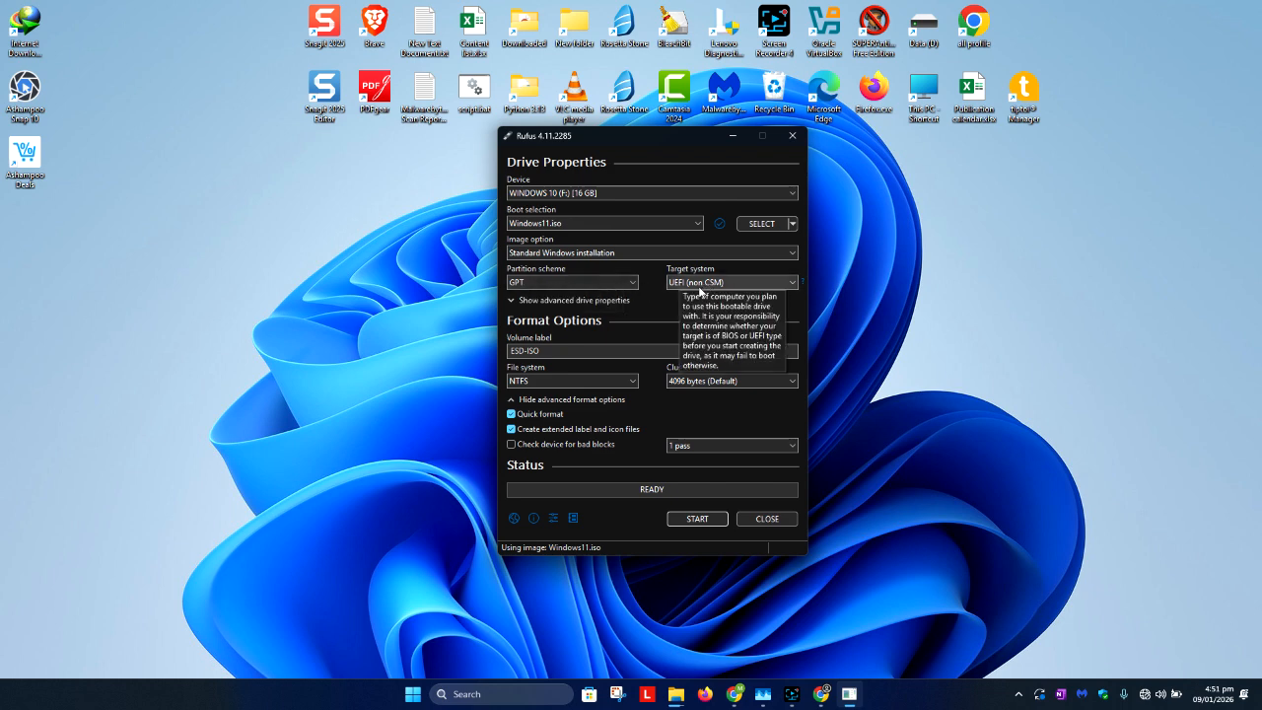
# Step: Set the volume label to Windows 11 and start creating the drive, accepting the revoked UEFI bootloader warning
pyautogui.moveTo(582, 351); pyautogui.dragTo(452, 347)
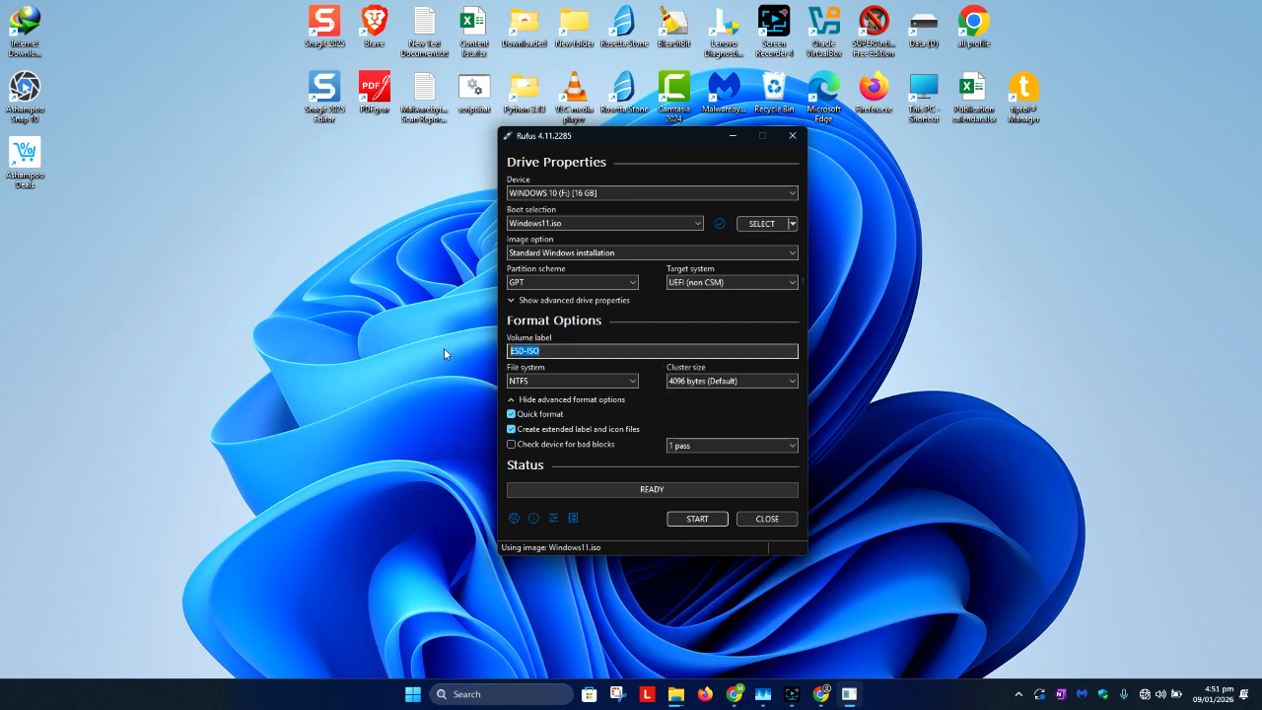
pyautogui.write('Windows 11')
pyautogui.click(691, 519)
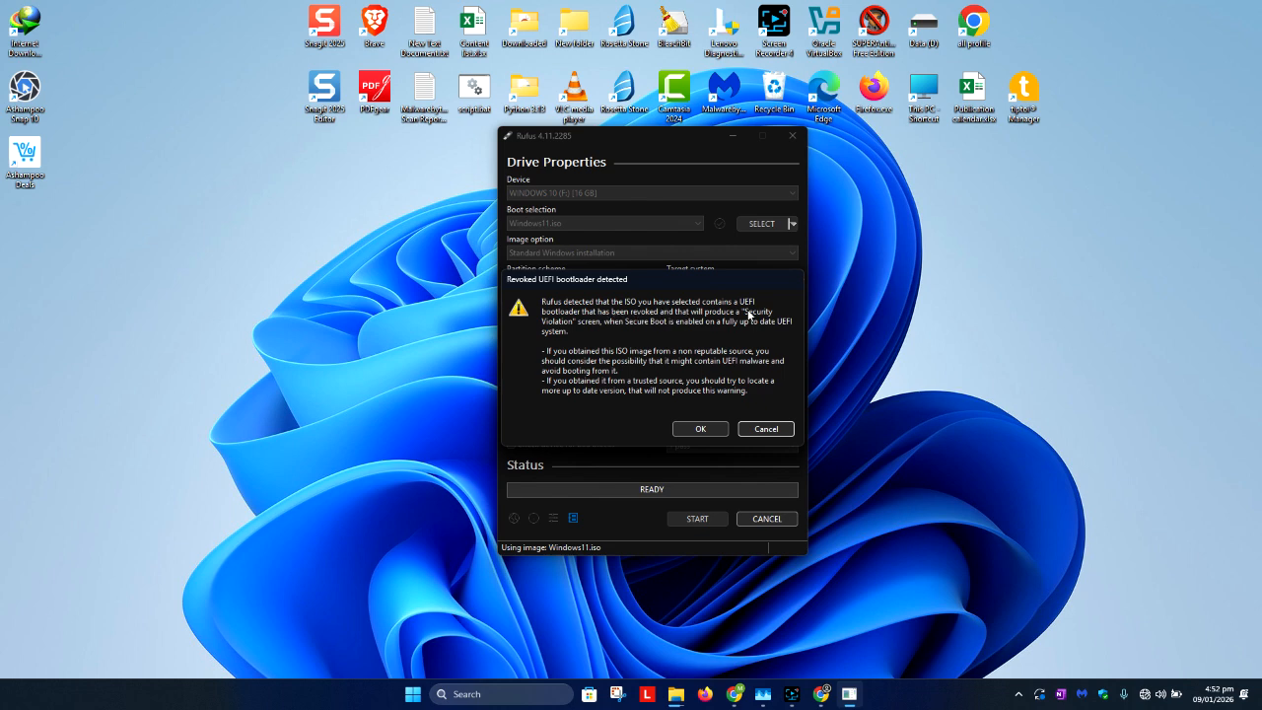
pyautogui.click(698, 430)
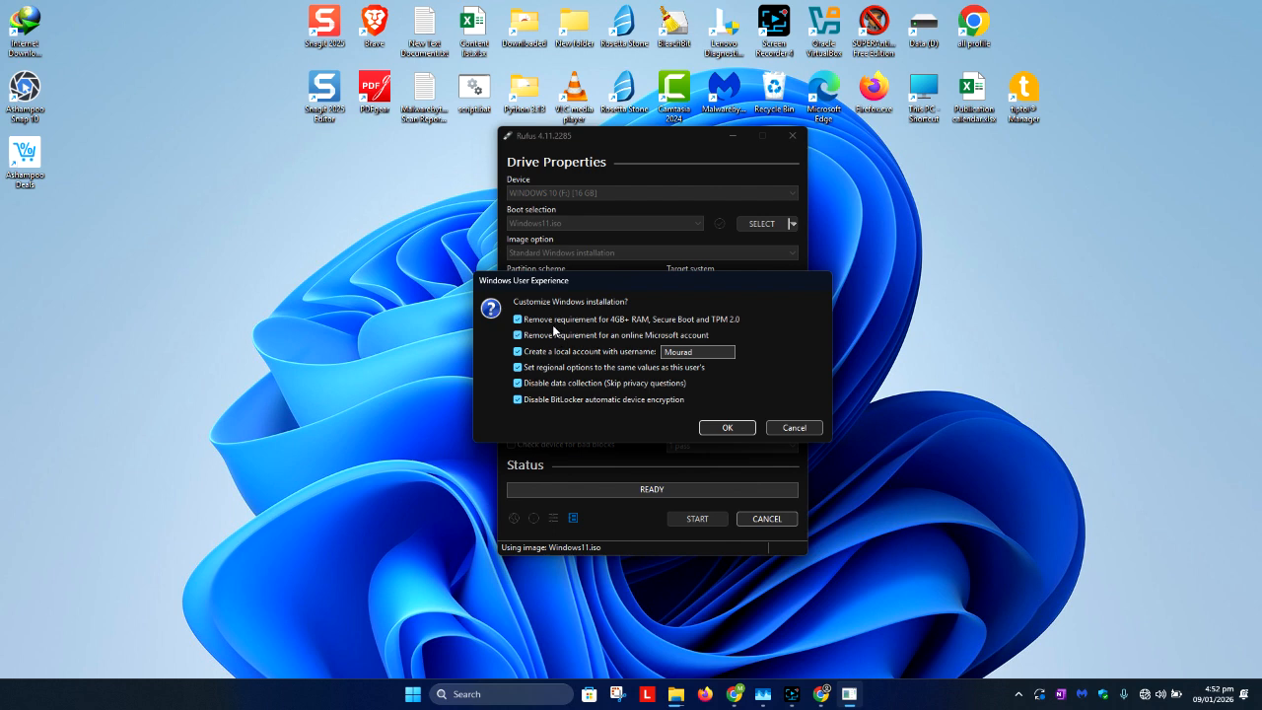
# Step: Enter the local account's username in the Windows customization options and confirm erasing all data on the F: drive
pyautogui.doubleClick(690, 352)
pyautogui.write('Martin')
pyautogui.click(719, 428)
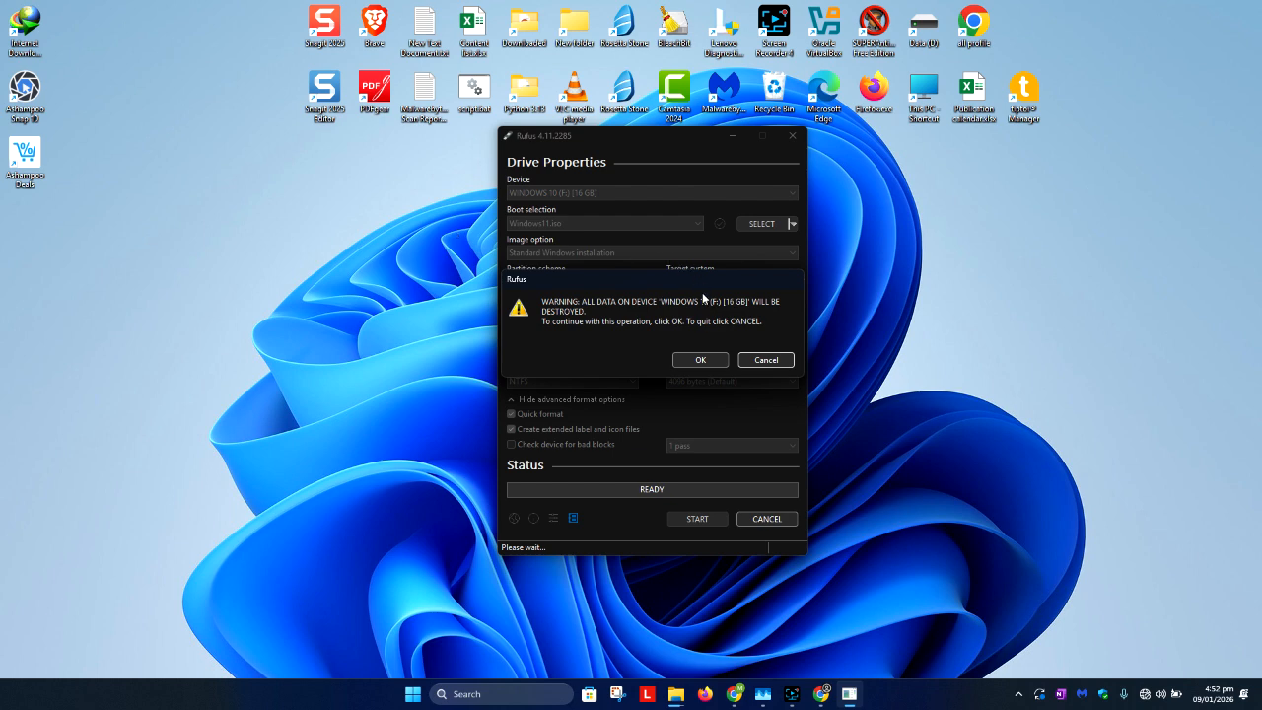
pyautogui.click(700, 360)
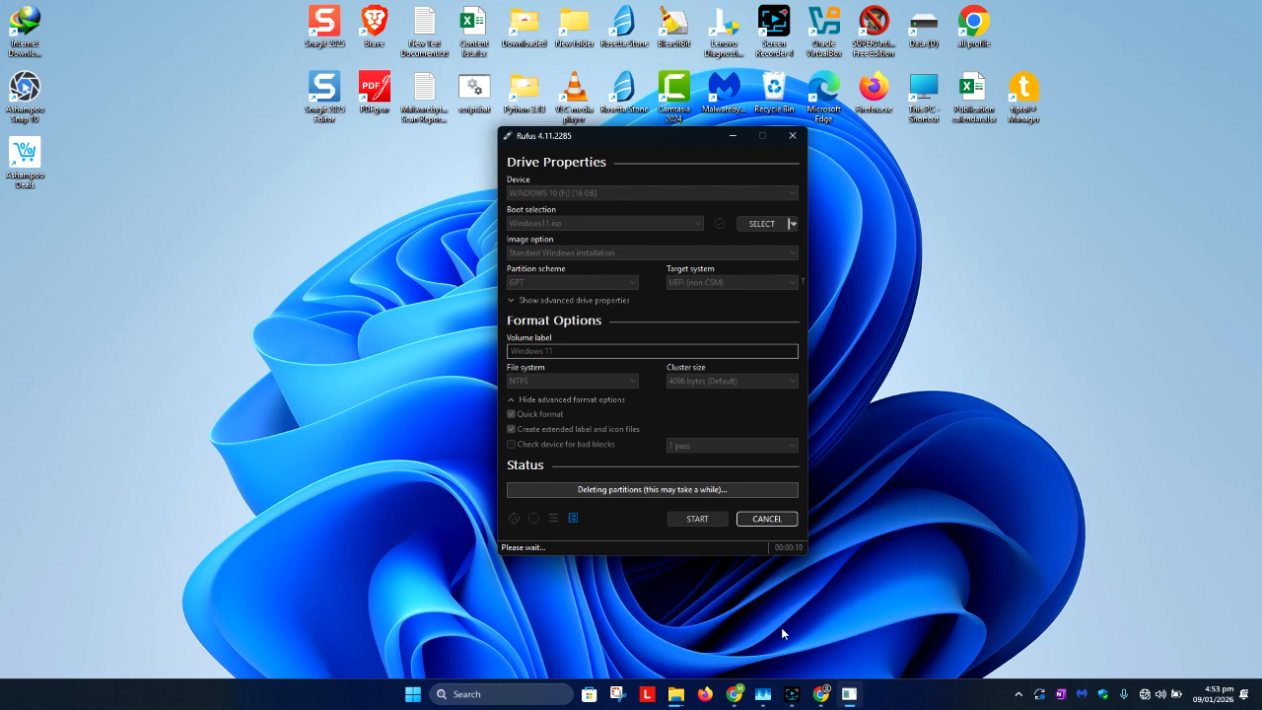
pyautogui.click(791, 694)
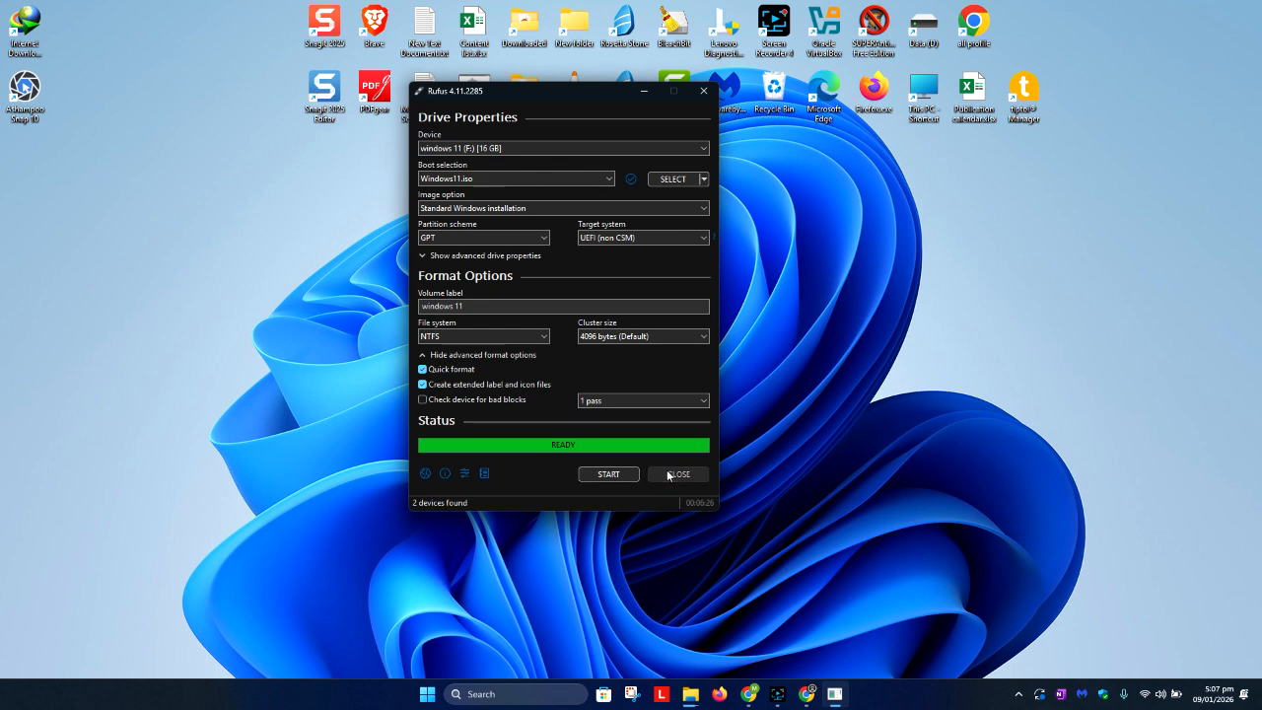
# Step: Close Rufus and open the windows 11 (F:) drive in File Explorer to view its installation files
pyautogui.hotkey('alt', 'F4')
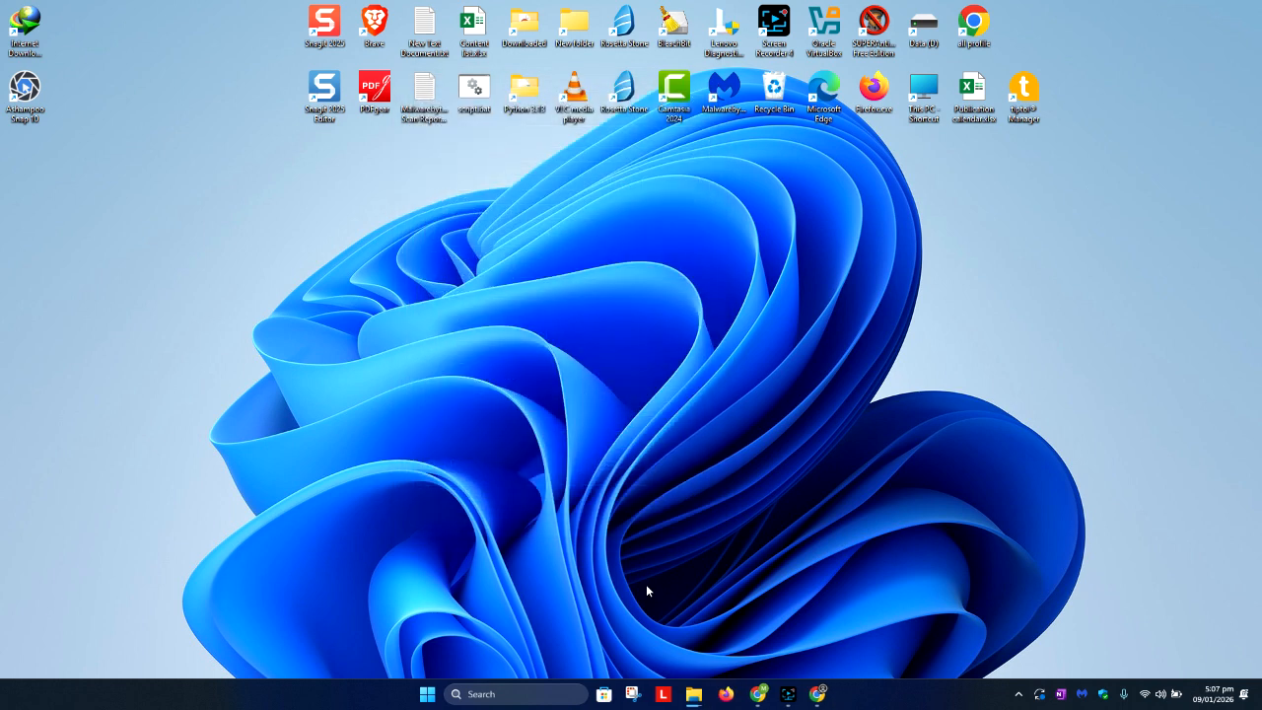
pyautogui.press('super+e')
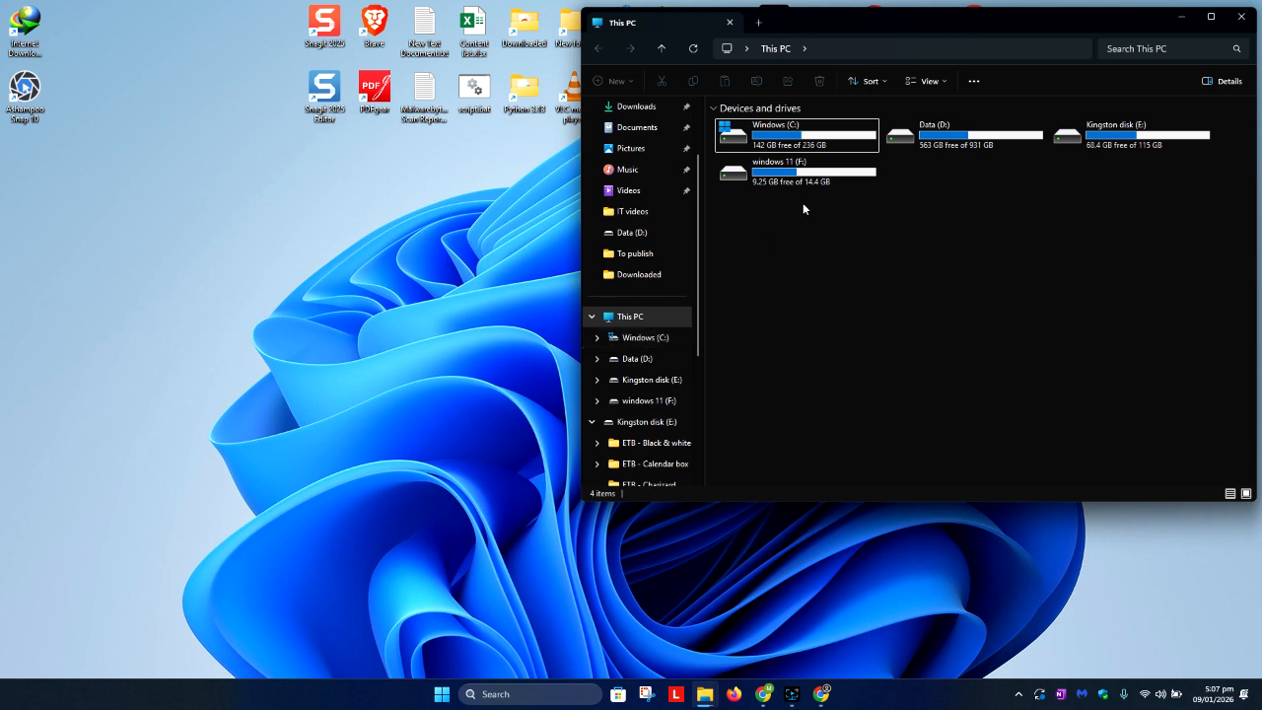
pyautogui.doubleClick(812, 179)
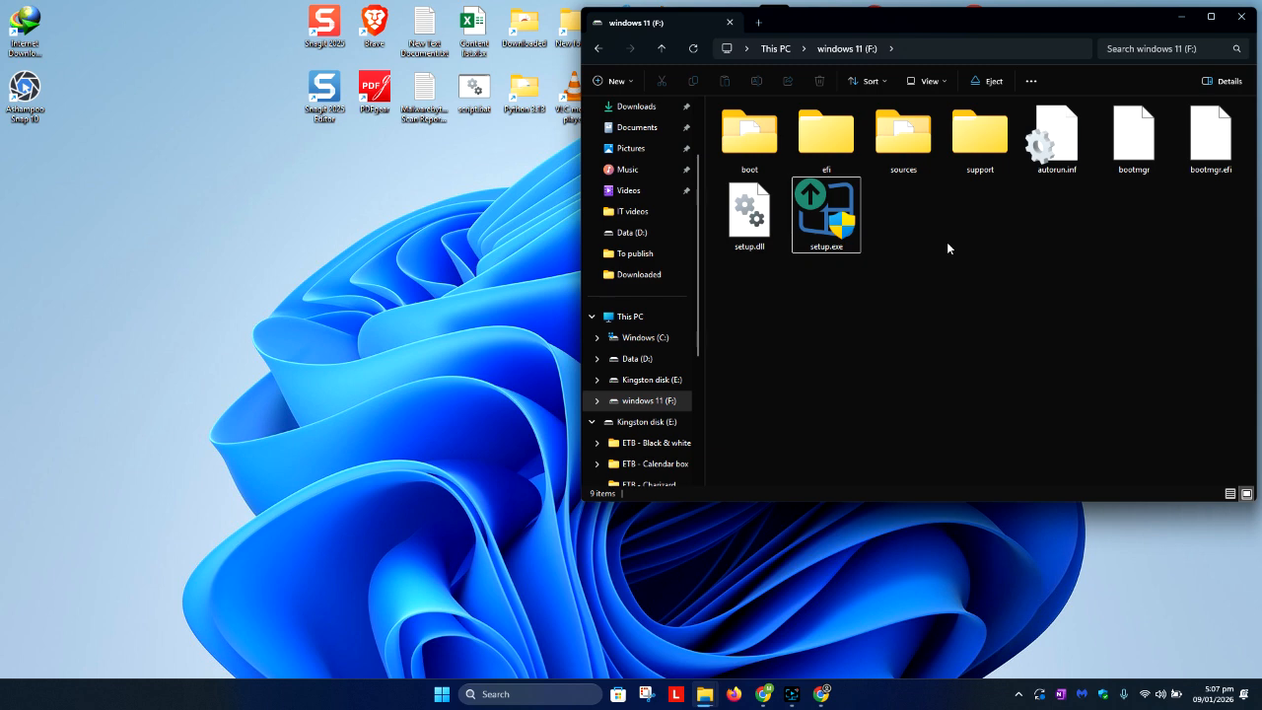
pyautogui.click(791, 694)
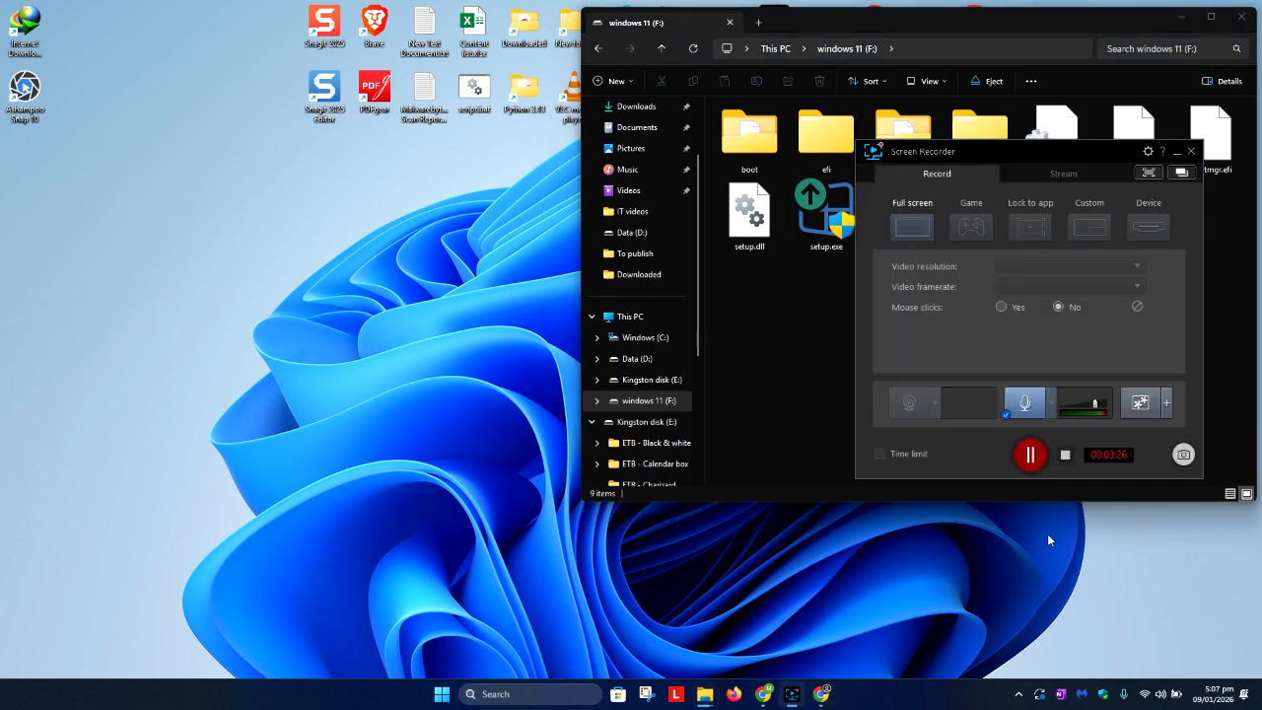